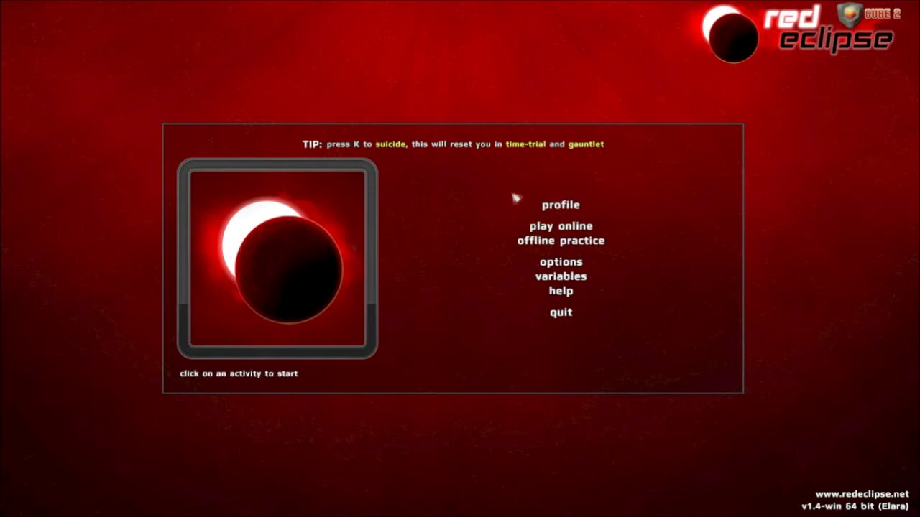
# Step: Open the player profile settings and look through the user account, view options and profile pages
pyautogui.click(562, 207)
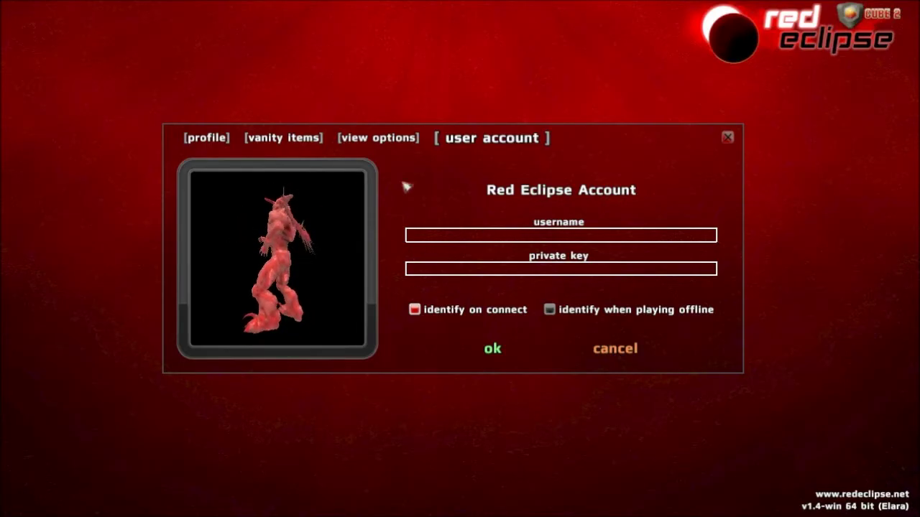
pyautogui.click(411, 139)
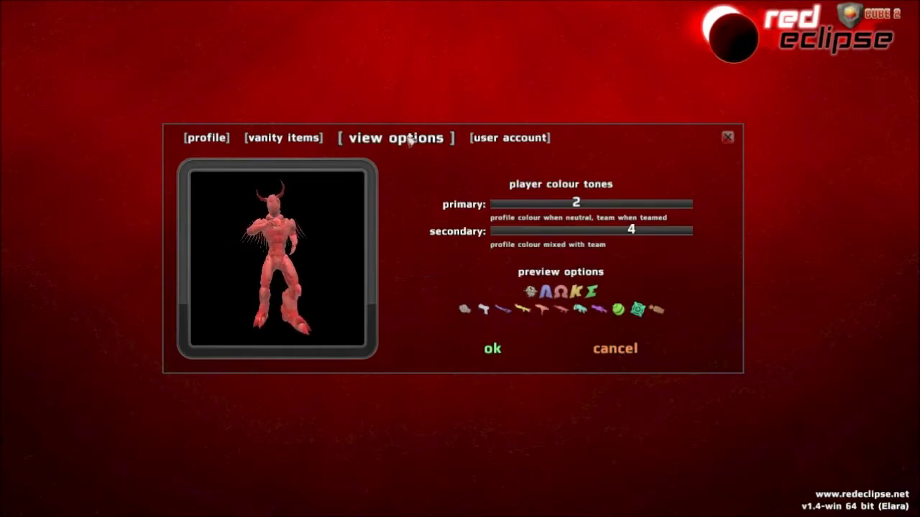
pyautogui.click(213, 139)
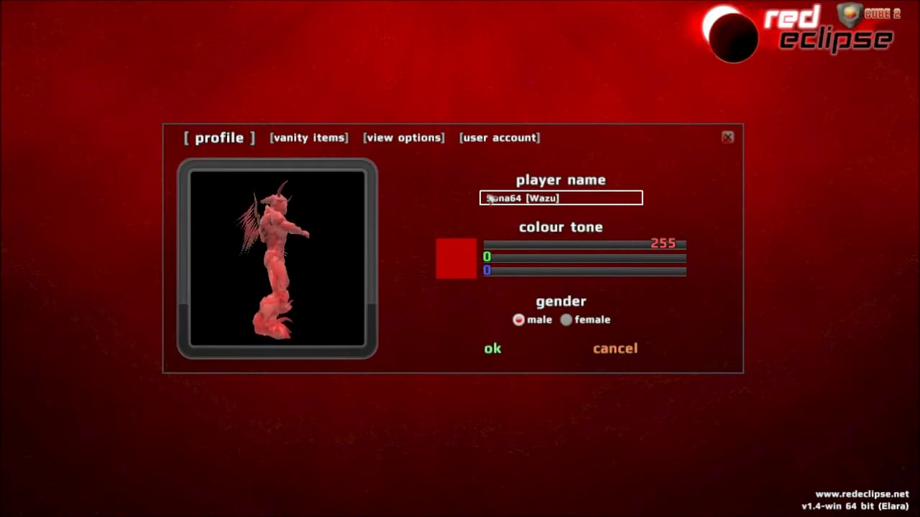
# Step: Try out the player name field, the green and blue colour tones and the gender choice, ending with male selected
pyautogui.click(567, 200)
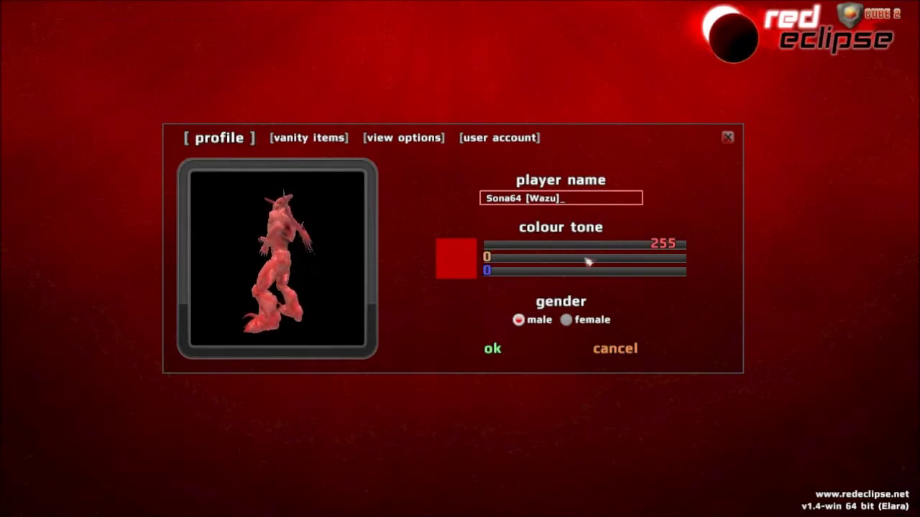
pyautogui.moveTo(491, 258); pyautogui.dragTo(651, 266)
pyautogui.moveTo(577, 272); pyautogui.dragTo(492, 257)
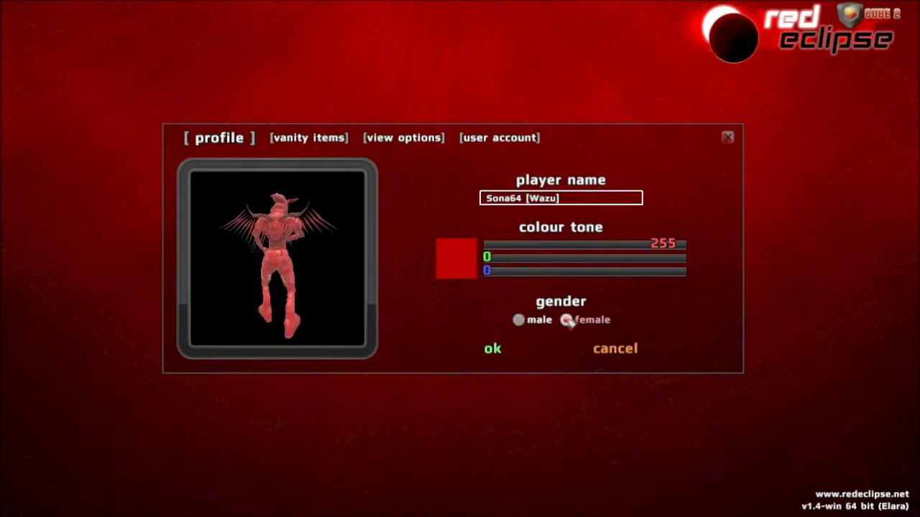
pyautogui.click(535, 322)
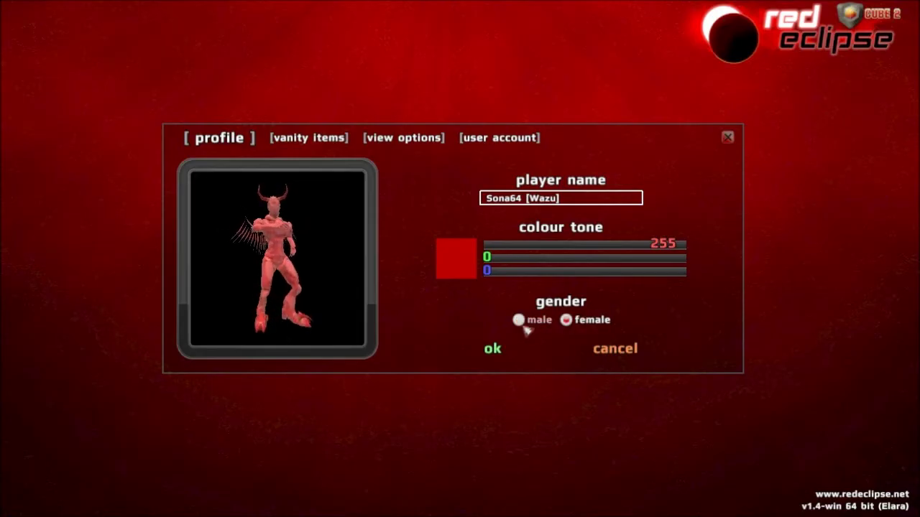
pyautogui.click(534, 322)
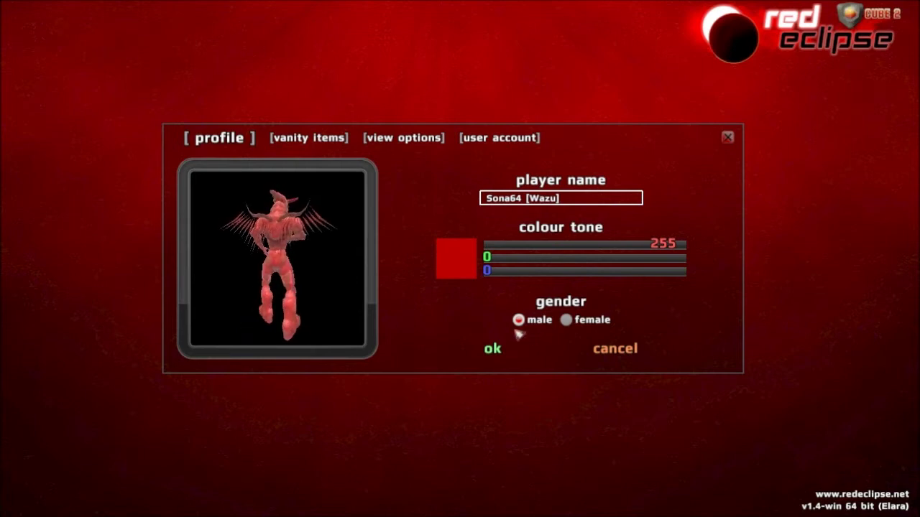
# Step: Remove all equipped vanity items from the character: badge, both raptor feet, wings and horns
pyautogui.click(295, 146)
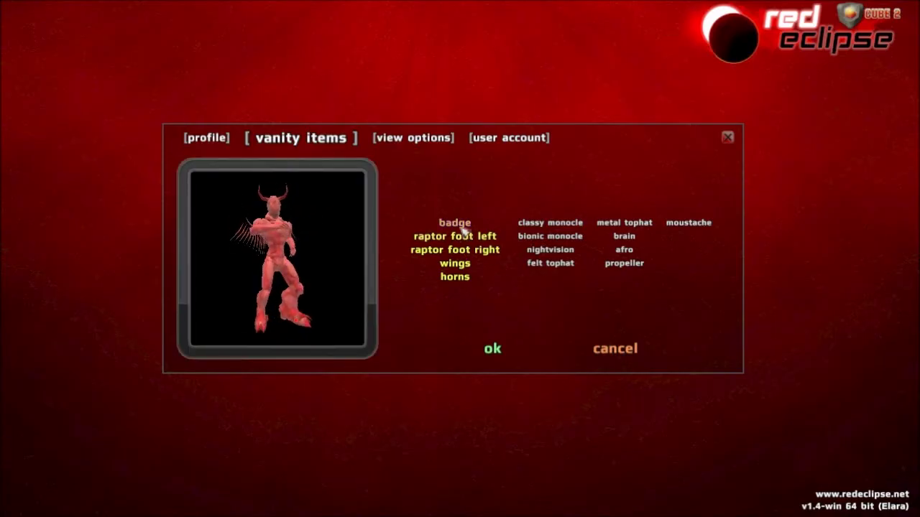
pyautogui.click(462, 227)
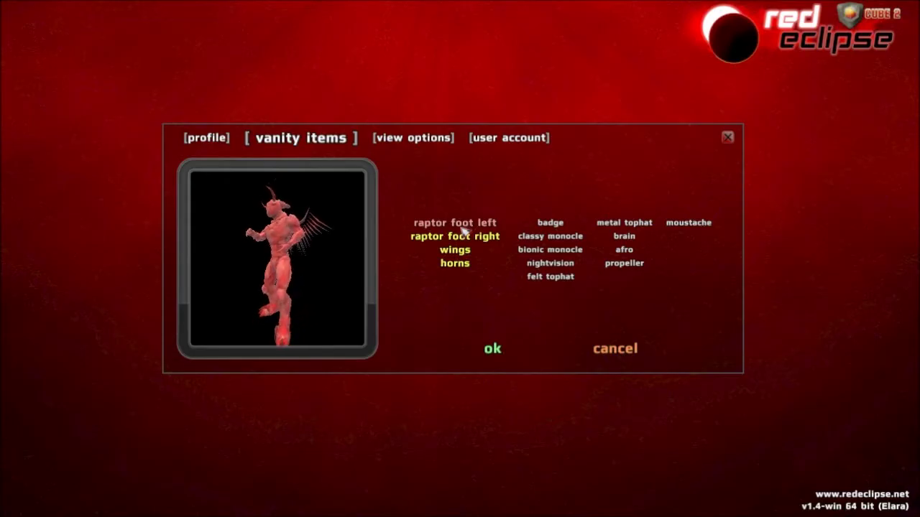
pyautogui.click(463, 226)
pyautogui.click(477, 227)
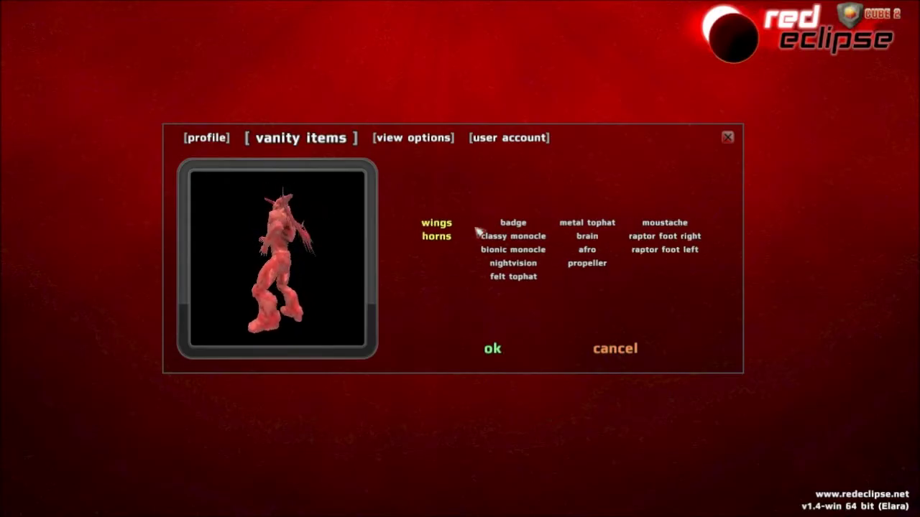
pyautogui.click(446, 225)
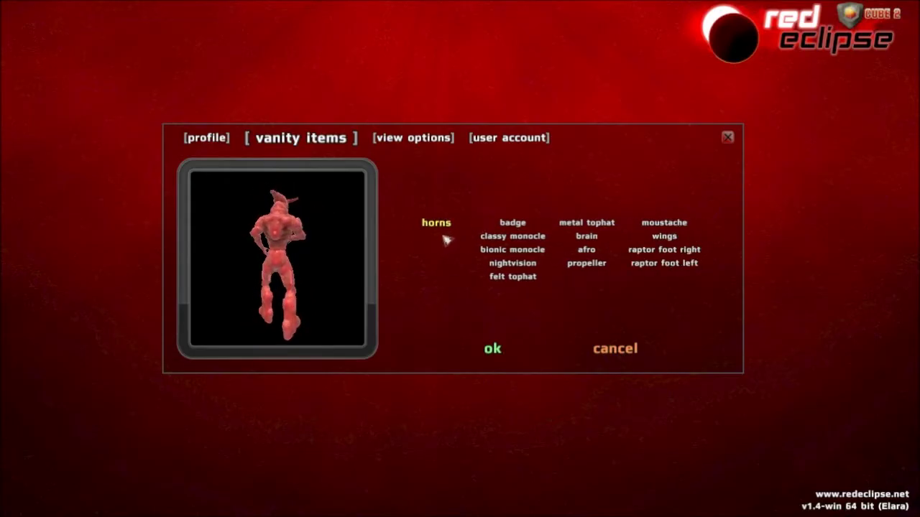
pyautogui.click(445, 236)
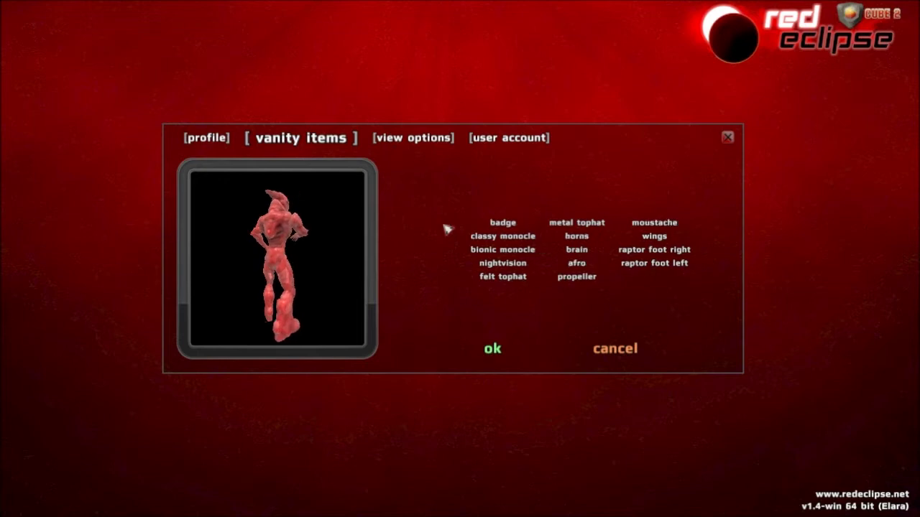
# Step: Equip the character with the badge, right and left raptor feet, wings and horns
pyautogui.click(503, 223)
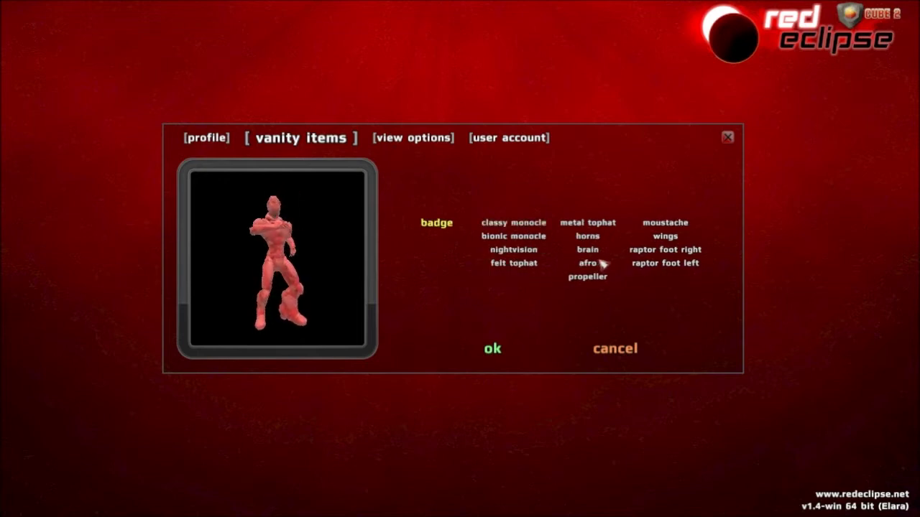
pyautogui.click(681, 251)
pyautogui.click(685, 253)
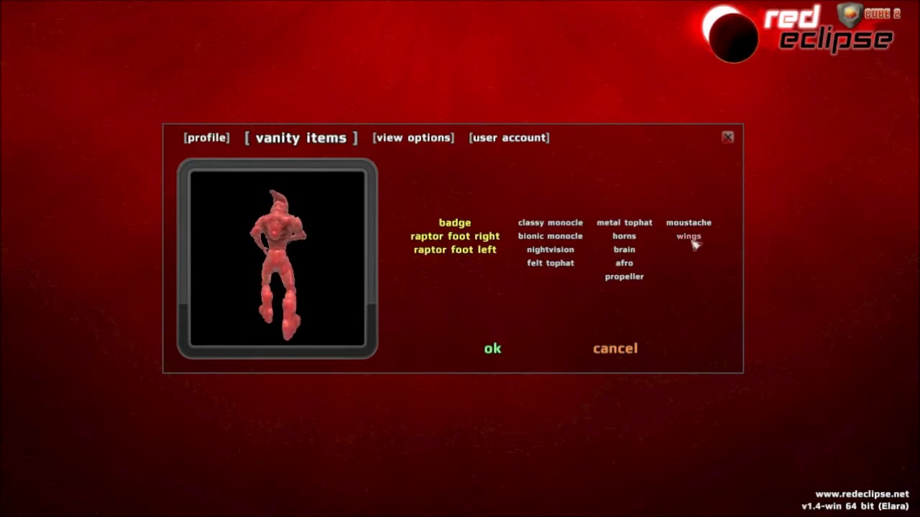
pyautogui.click(692, 243)
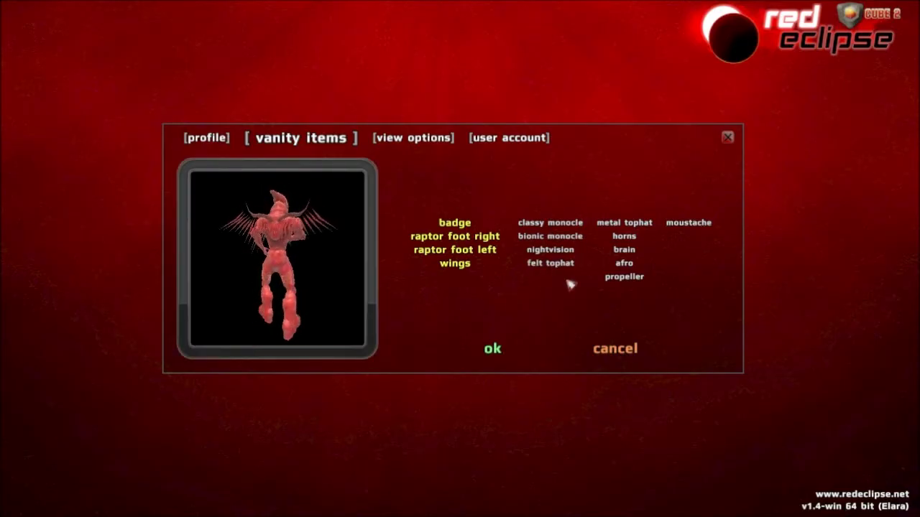
pyautogui.click(633, 238)
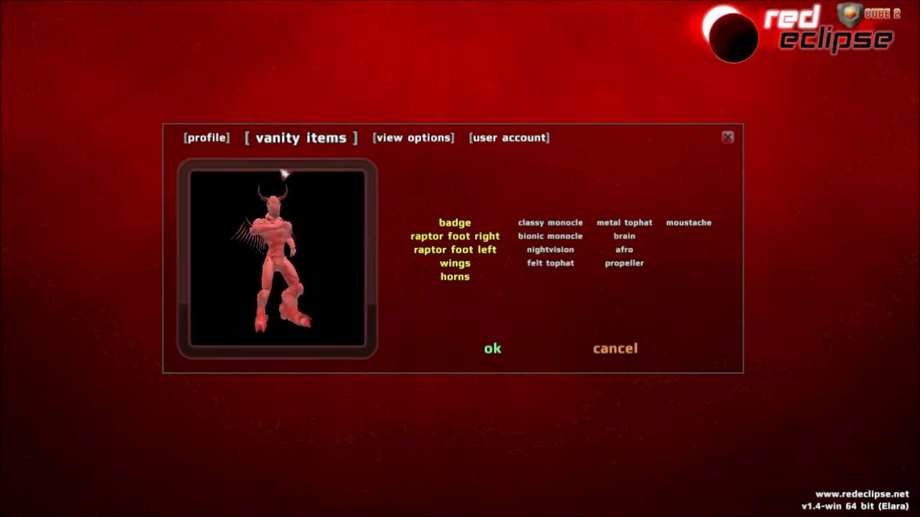
# Step: Try primary player colour tones -1 and 0, previewing the character as neutral and in team colours
pyautogui.click(429, 139)
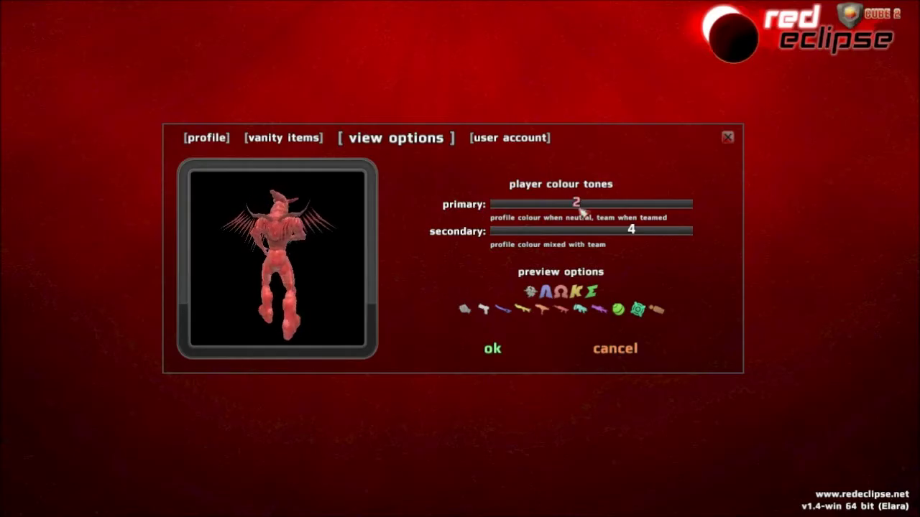
pyautogui.moveTo(579, 206); pyautogui.dragTo(508, 211)
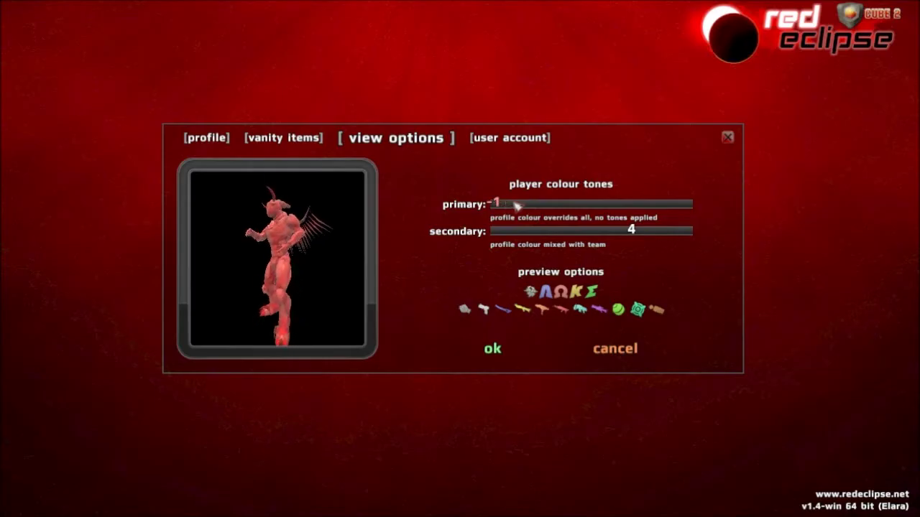
pyautogui.moveTo(516, 205)
pyautogui.mouseDown()
pyautogui.moveTo(547, 210)
pyautogui.moveTo(515, 205)
pyautogui.moveTo(525, 205)
pyautogui.mouseUp()
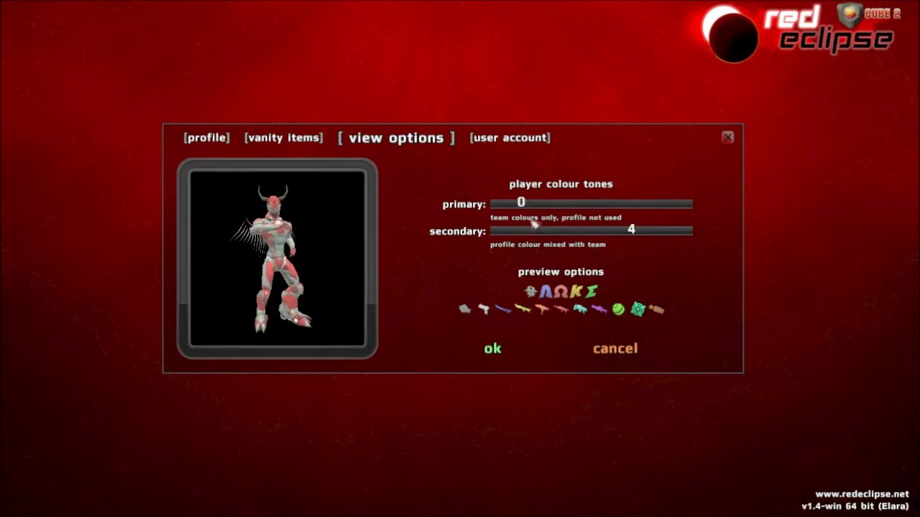
pyautogui.click(530, 293)
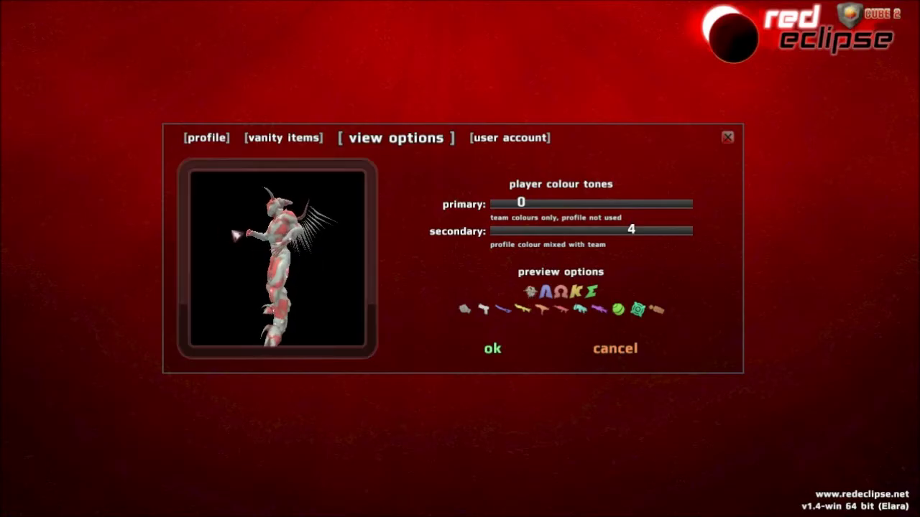
pyautogui.click(563, 294)
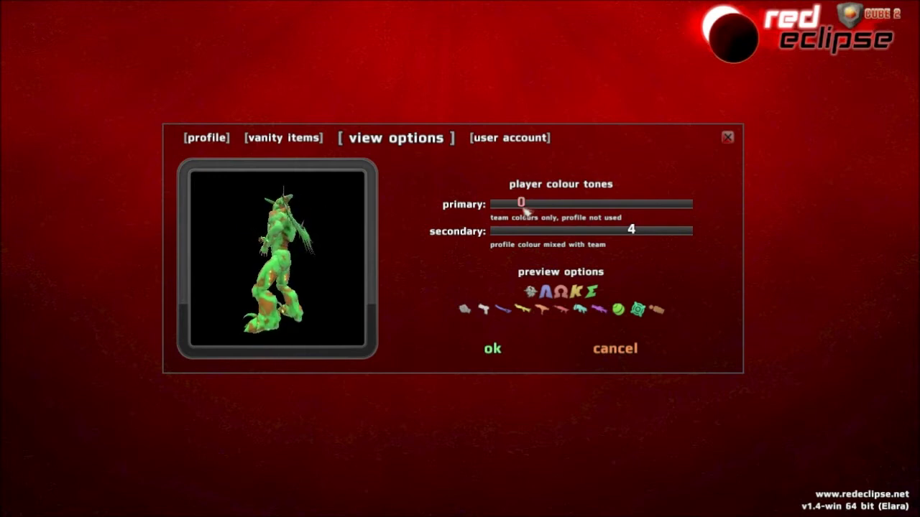
# Step: Try primary colour tone 1, and settle on 2, profile colour when neutral and team colour when teamed
pyautogui.click(547, 208)
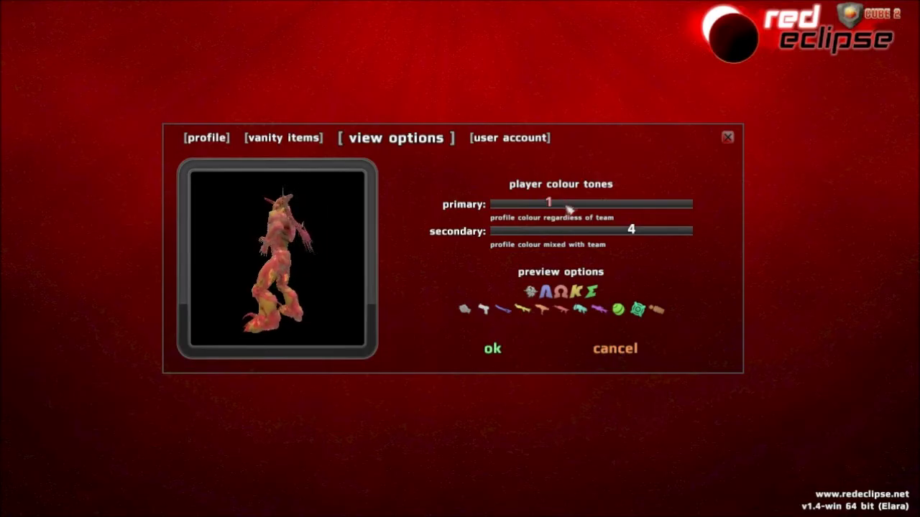
pyautogui.moveTo(568, 208)
pyautogui.mouseDown()
pyautogui.moveTo(607, 210)
pyautogui.moveTo(576, 212)
pyautogui.mouseUp()
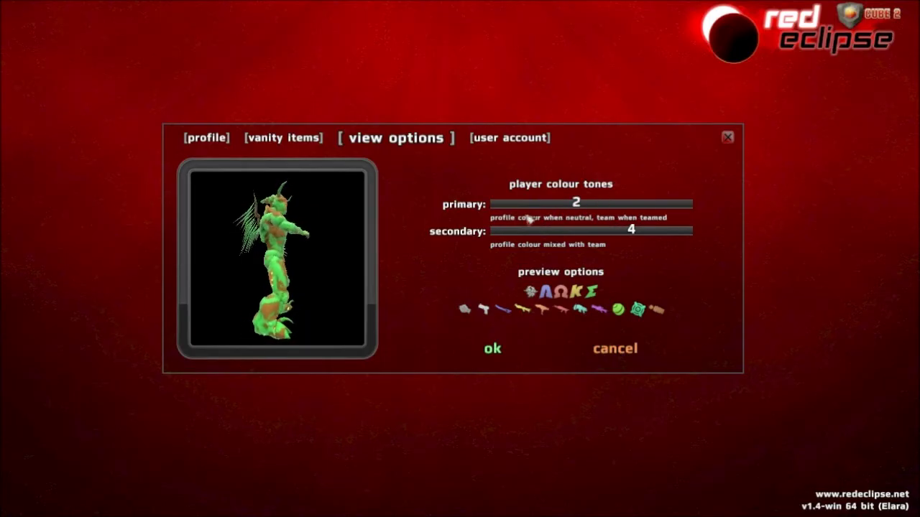
pyautogui.moveTo(550, 204); pyautogui.dragTo(581, 208)
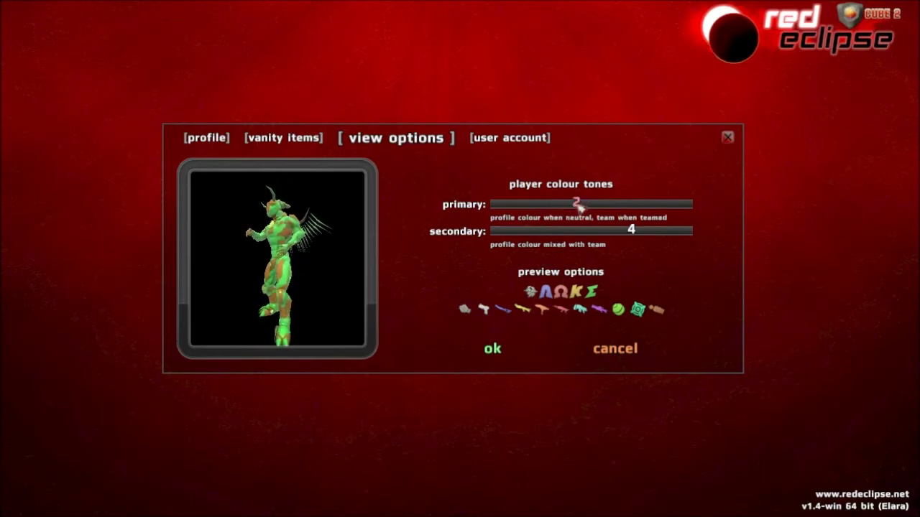
pyautogui.moveTo(580, 206)
pyautogui.mouseDown()
pyautogui.moveTo(502, 205)
pyautogui.moveTo(581, 204)
pyautogui.mouseUp()
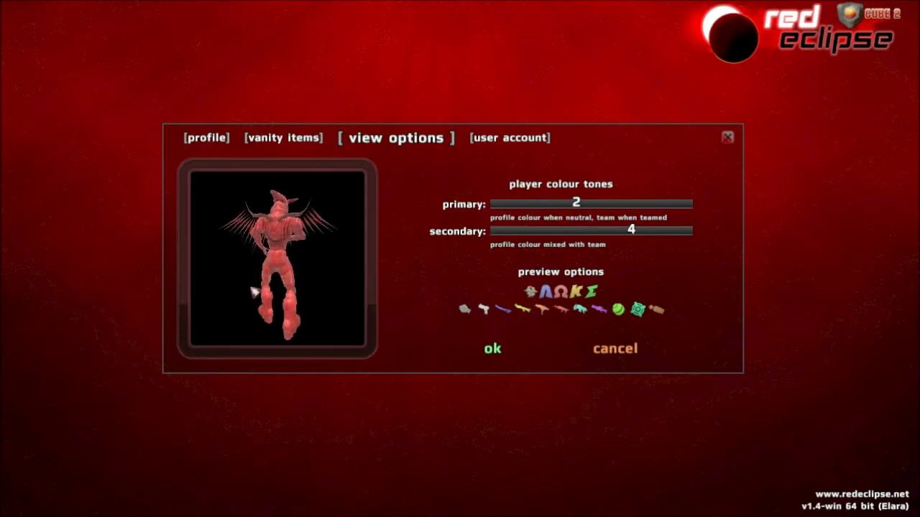
# Step: Preview the character in different team colours and try secondary colour tone 5 before restoring it to 4
pyautogui.click(544, 290)
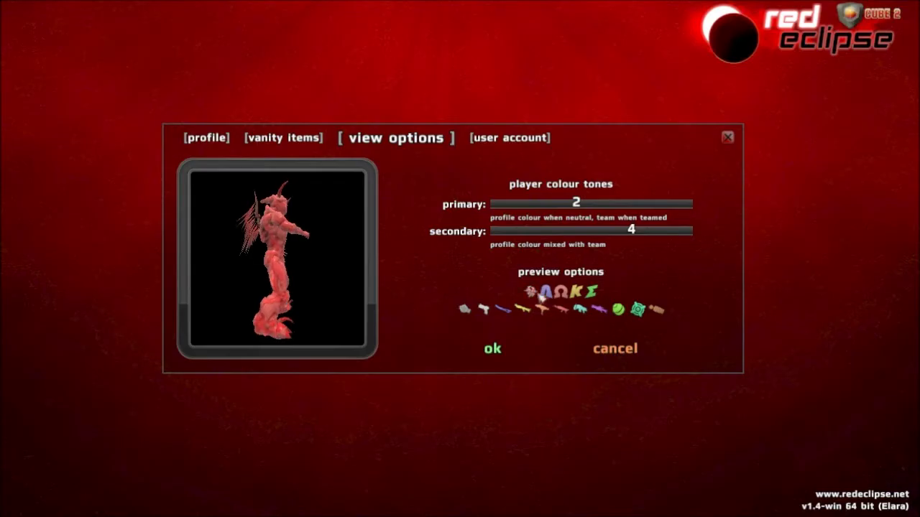
pyautogui.click(577, 290)
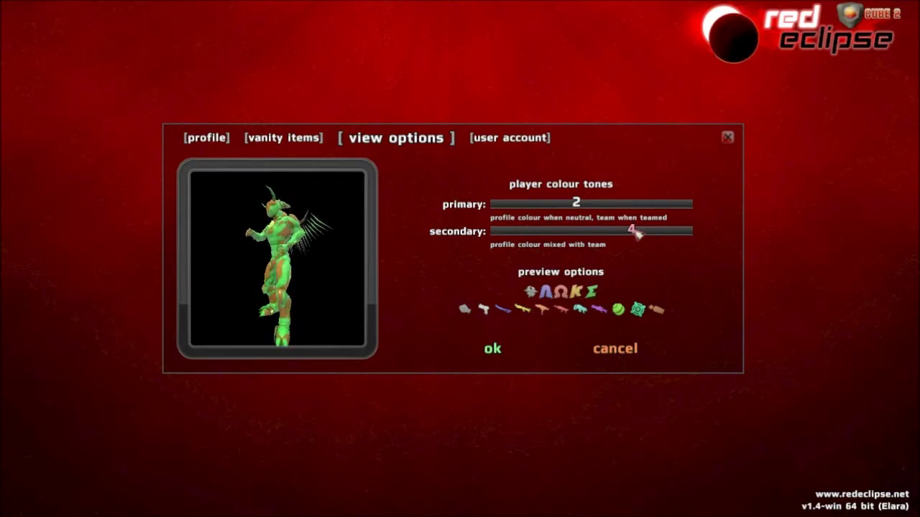
pyautogui.moveTo(636, 233); pyautogui.dragTo(656, 233)
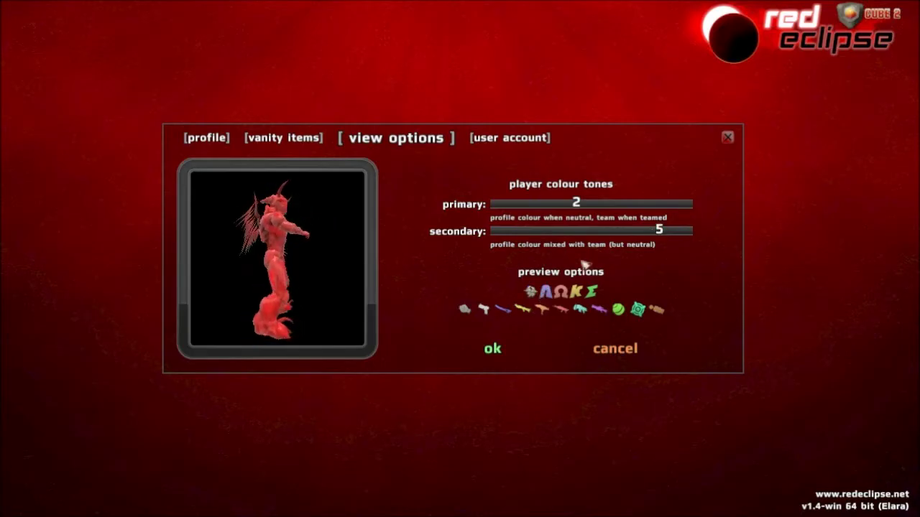
pyautogui.moveTo(661, 230); pyautogui.dragTo(622, 240)
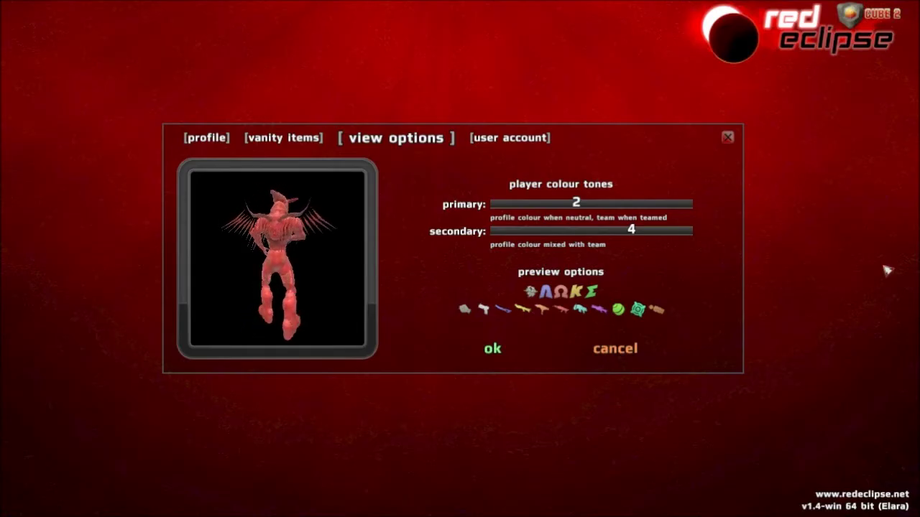
# Step: Preview the character holding the sword and accept the profile settings
pyautogui.click(503, 310)
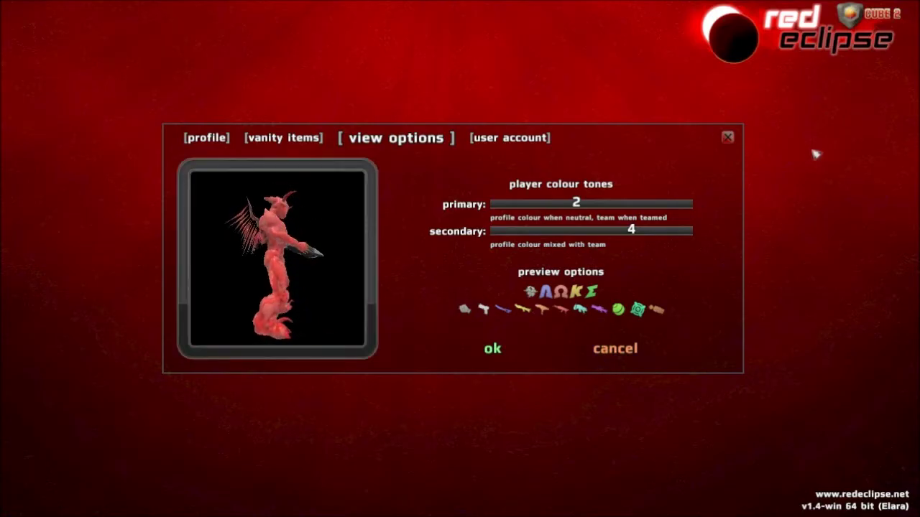
pyautogui.click(495, 349)
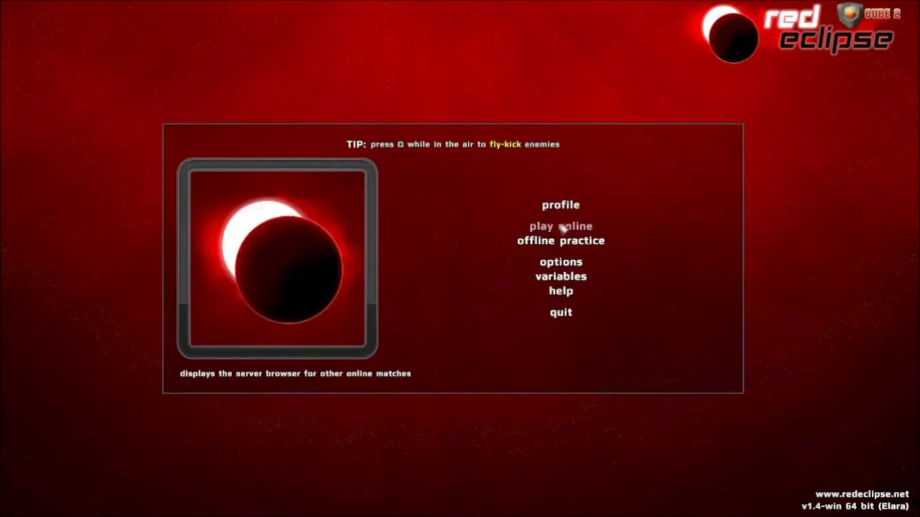
# Step: Open offline practice, try the demo mode, and select the editing mode to browse its available maps
pyautogui.click(575, 247)
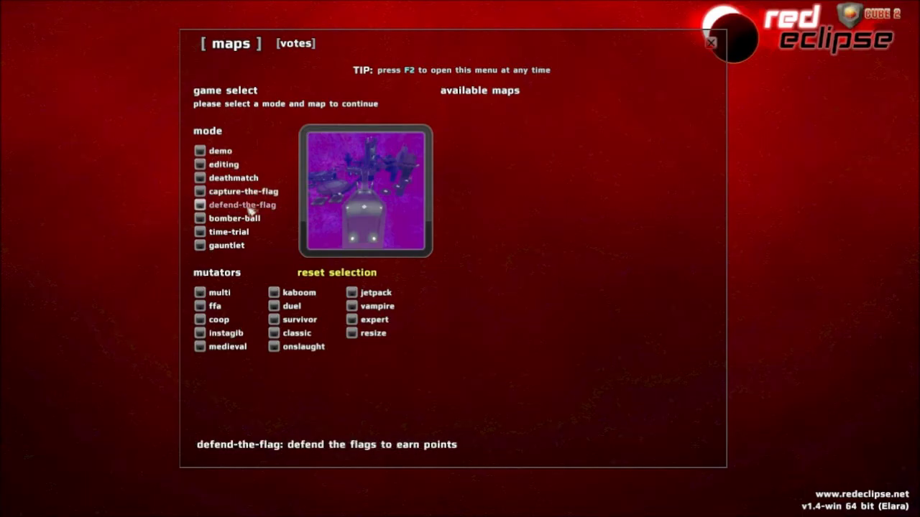
pyautogui.click(220, 152)
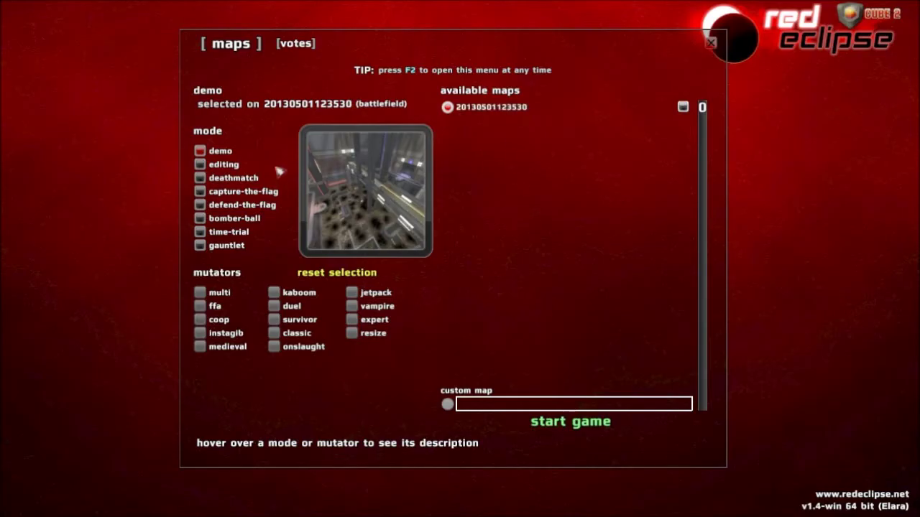
pyautogui.click(233, 166)
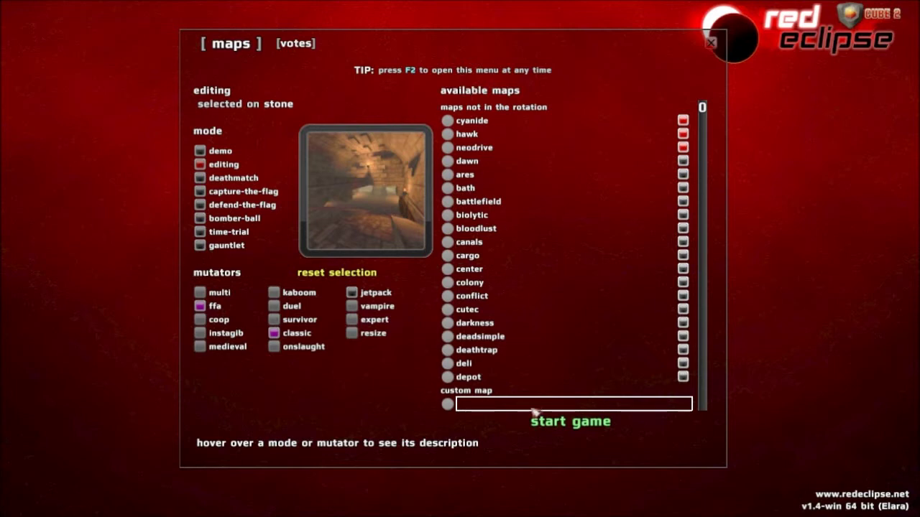
pyautogui.scroll(-9, 479, 314)
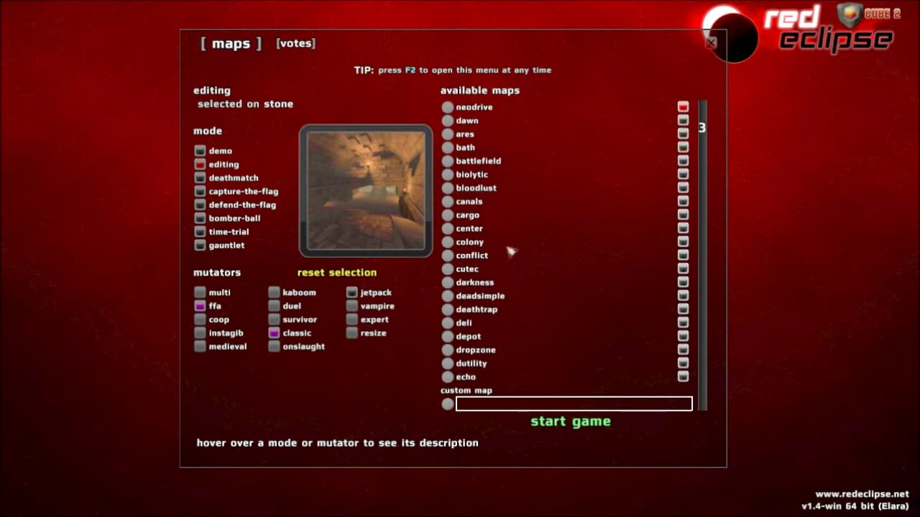
# Step: Select the custom map entry, try deathmatch and capture-the-flag, and toggle the quick option on and off under defend-the-flag
pyautogui.click(456, 409)
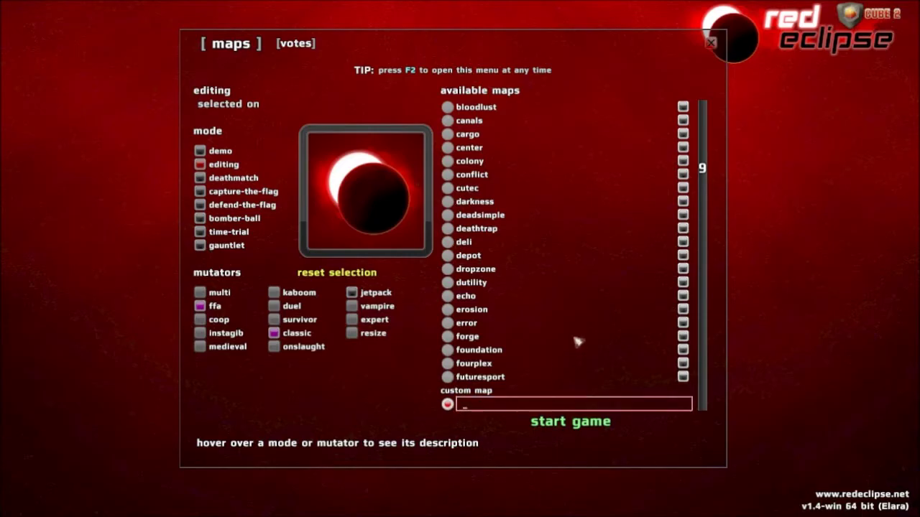
pyautogui.click(237, 178)
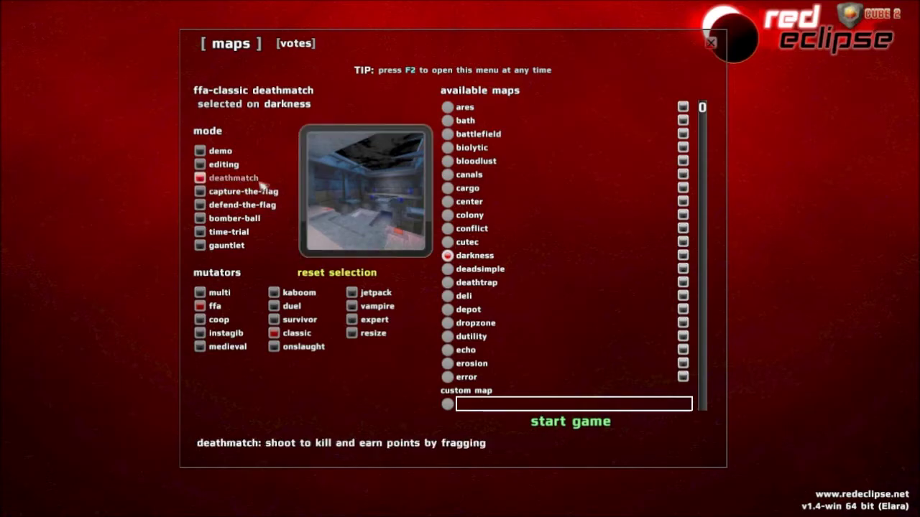
pyautogui.click(248, 192)
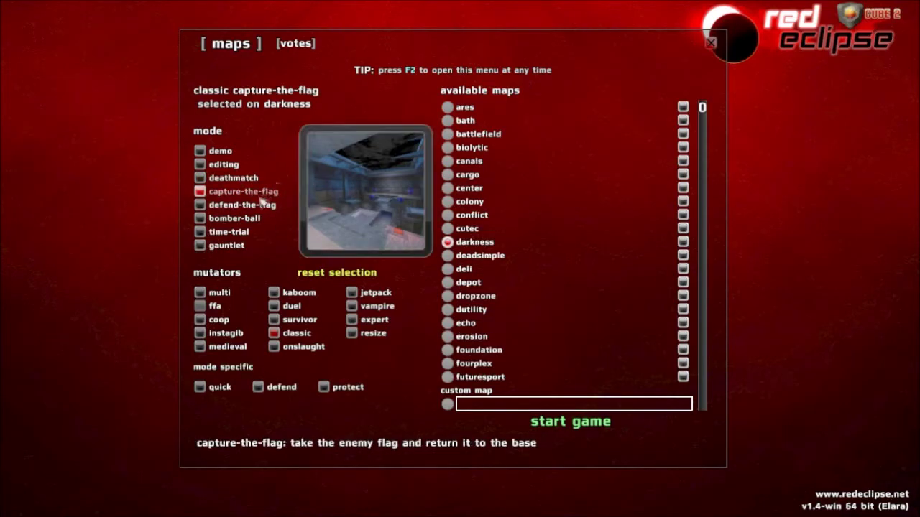
pyautogui.click(252, 207)
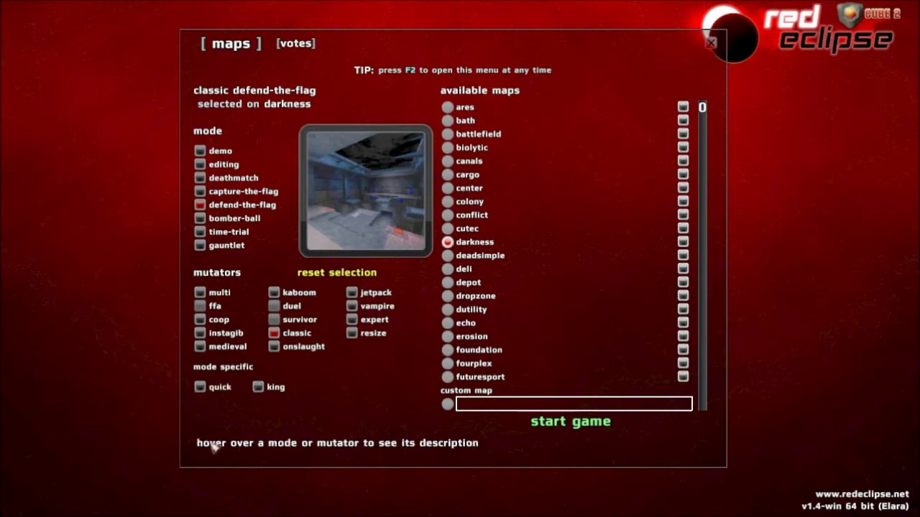
pyautogui.click(220, 396)
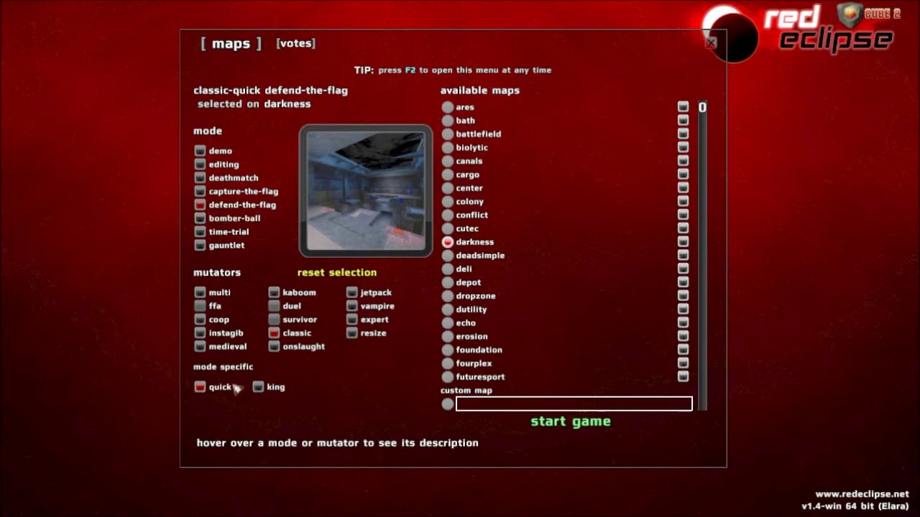
pyautogui.click(221, 388)
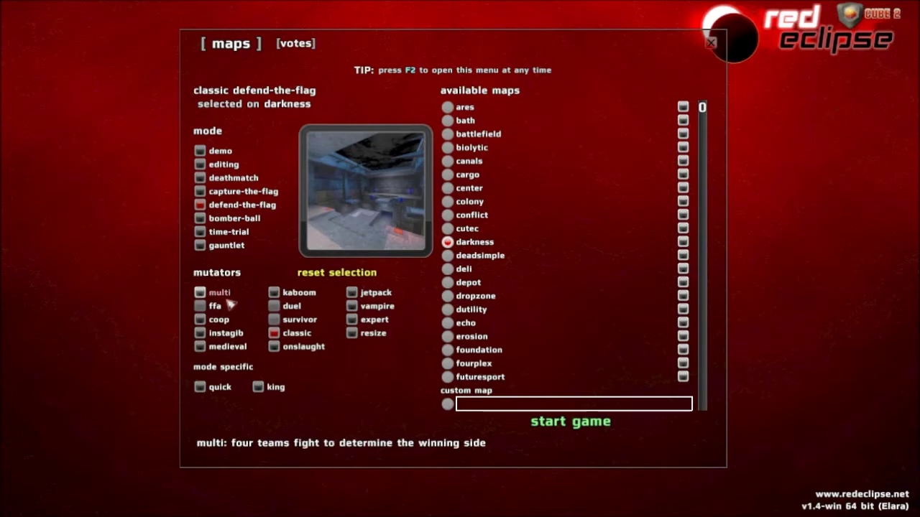
# Step: Try the bomber-ball, time-trial and gauntlet modes in turn
pyautogui.click(233, 218)
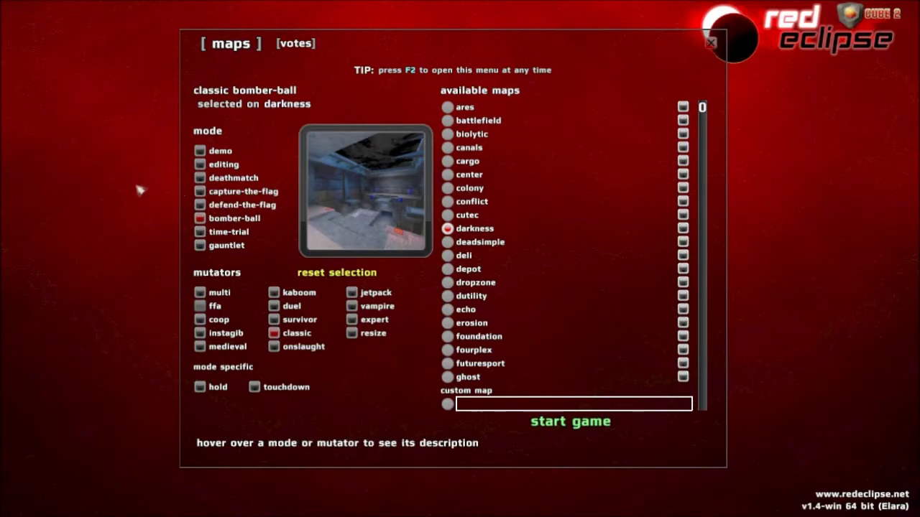
pyautogui.click(234, 231)
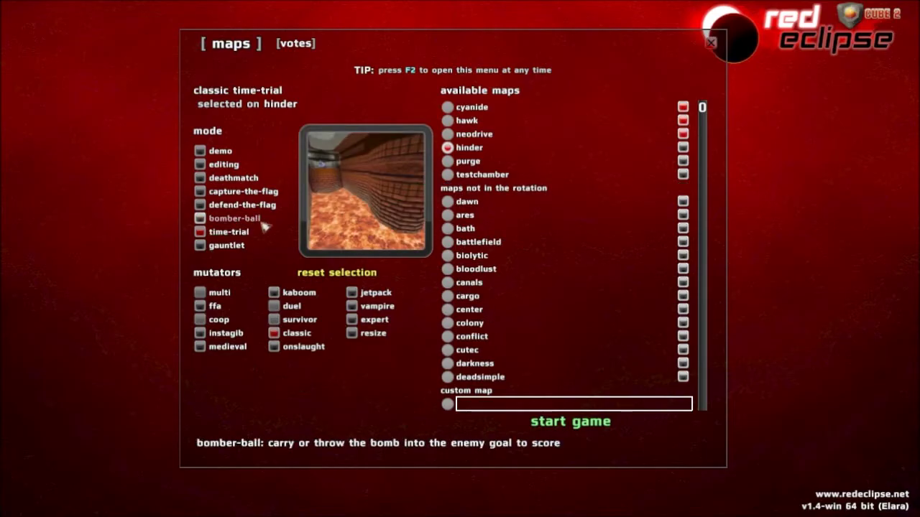
pyautogui.click(223, 245)
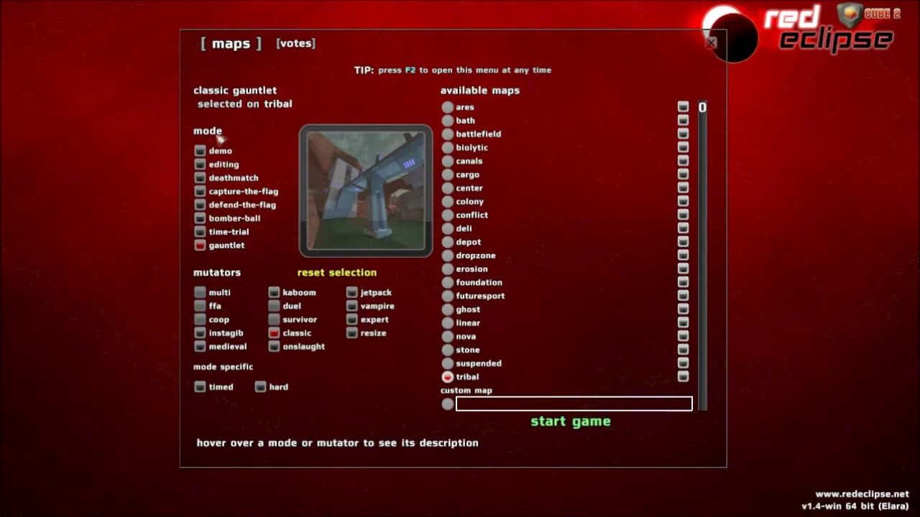
# Step: Set the mode to deathmatch and compare the keystone2k and fourplex maps, settling on keystone2k
pyautogui.click(234, 177)
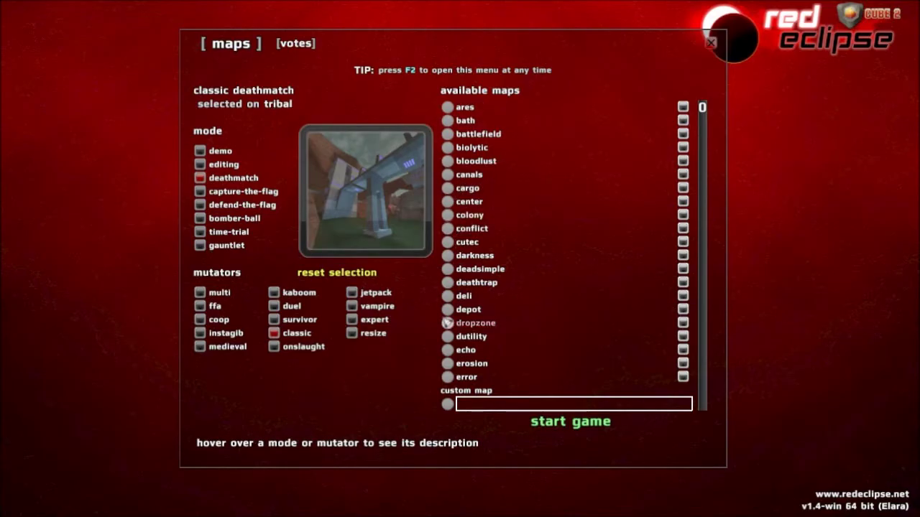
pyautogui.scroll(-8, 468, 332)
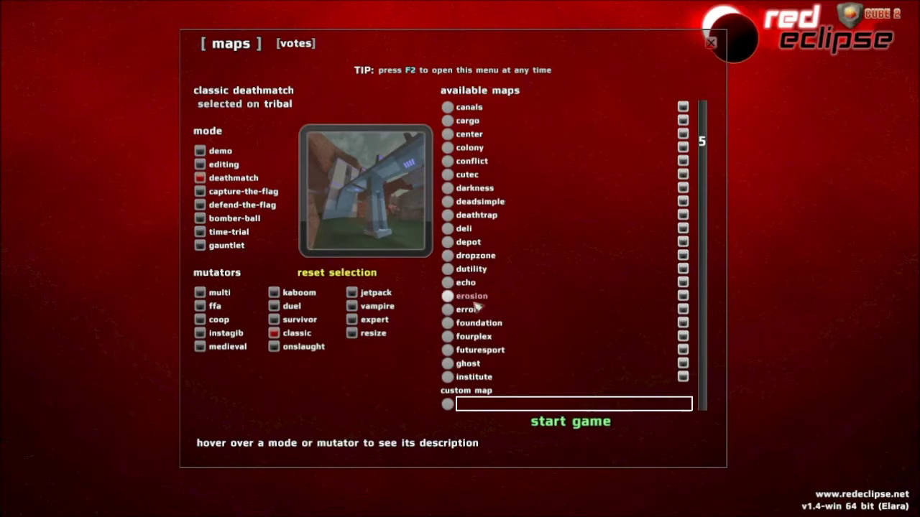
pyautogui.click(485, 351)
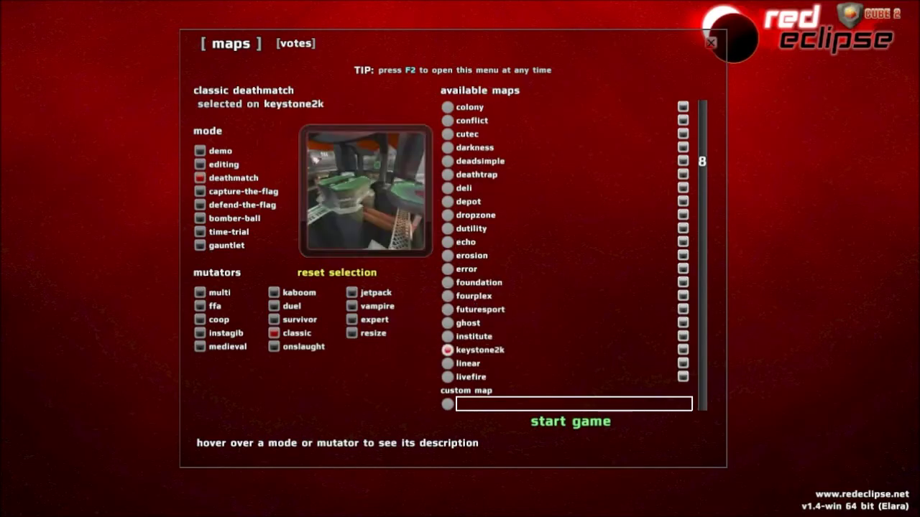
pyautogui.click(492, 297)
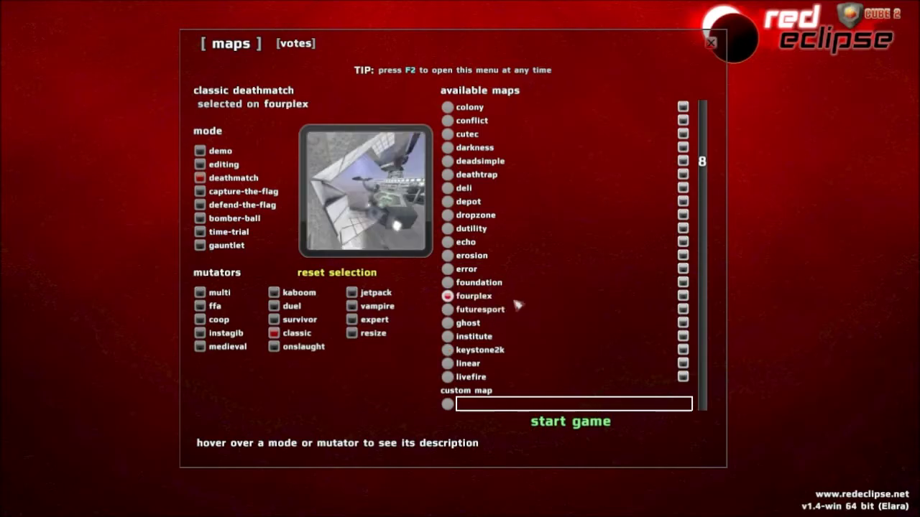
pyautogui.click(490, 351)
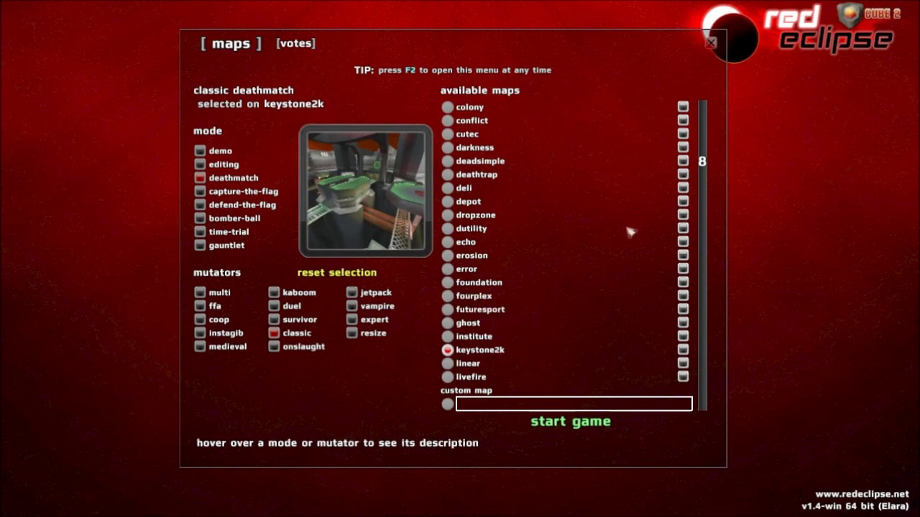
# Step: Preview the institute map, browse the rest of the deathmatch maps, and select keystone2k again
pyautogui.scroll(-3, 561, 216)
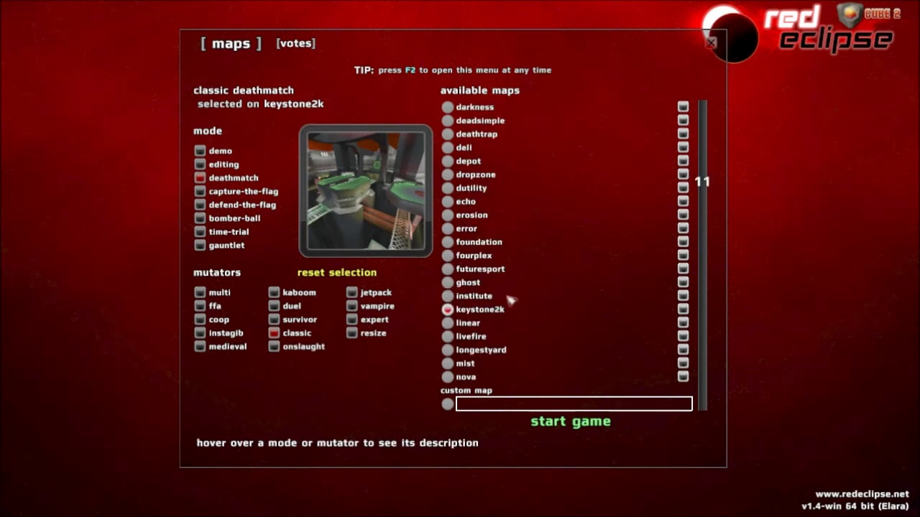
pyautogui.click(474, 296)
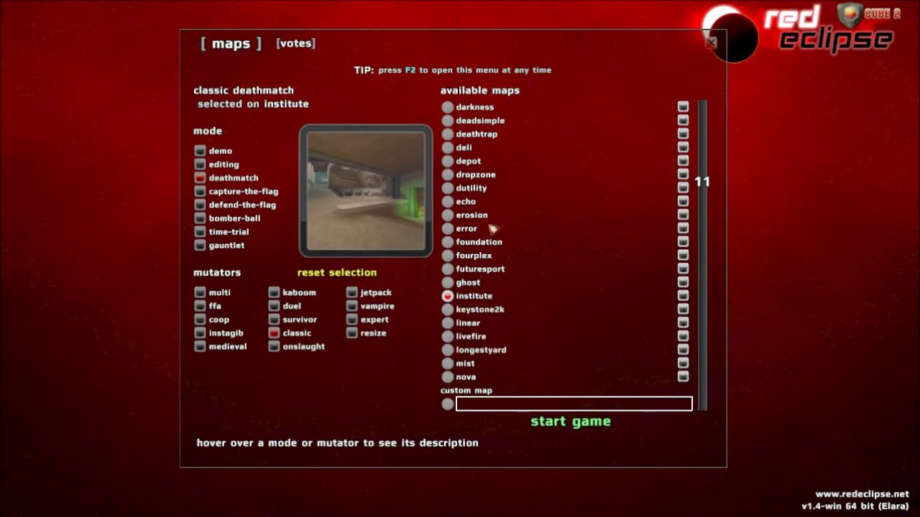
pyautogui.scroll(8, 492, 269)
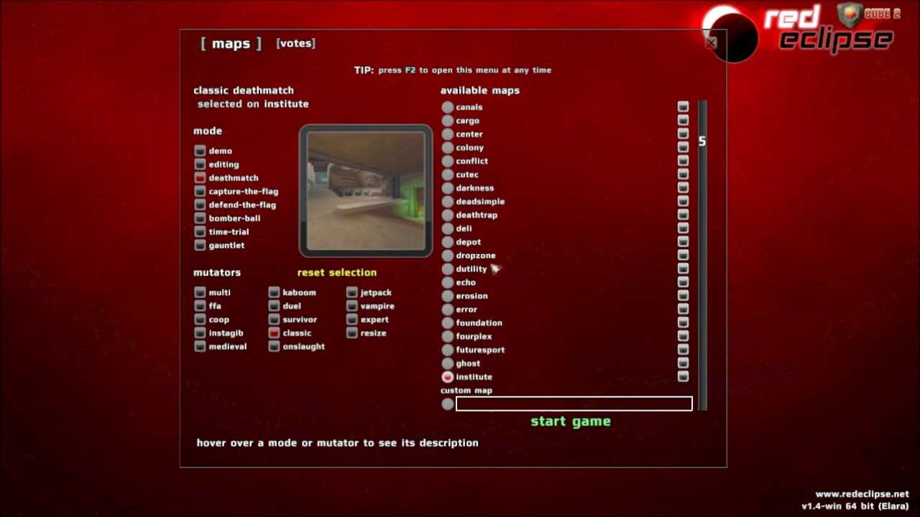
pyautogui.scroll(3, 493, 194)
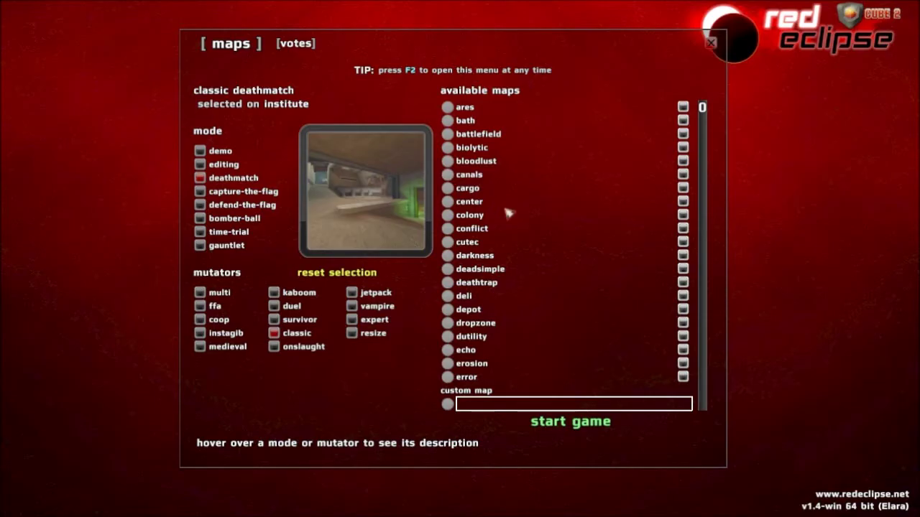
pyautogui.scroll(-5, 505, 212)
pyautogui.scroll(-4, 467, 361)
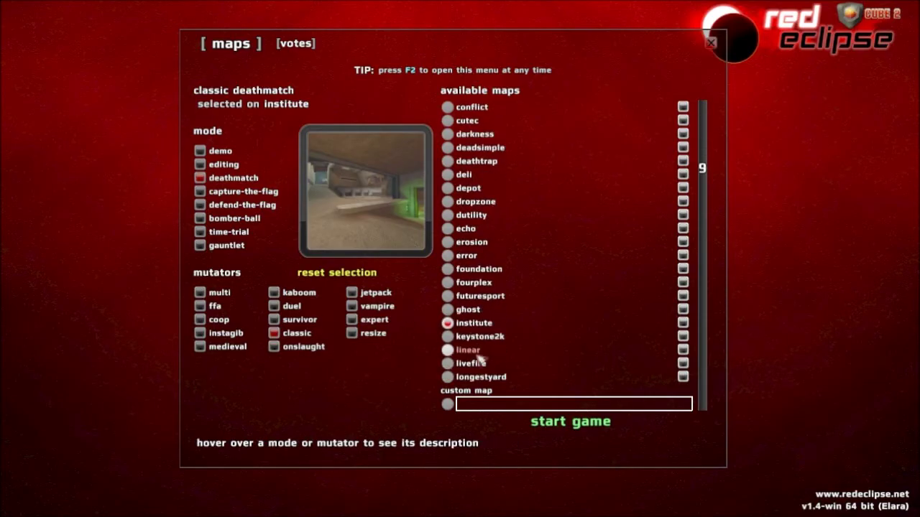
pyautogui.click(487, 341)
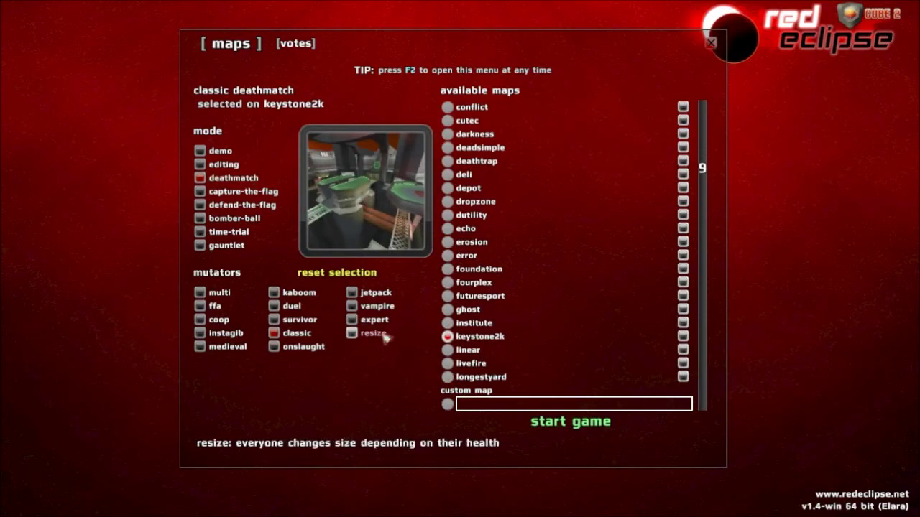
# Step: Try the multi and ffa mutators, settle on coop, and add the instagib mutator
pyautogui.click(214, 296)
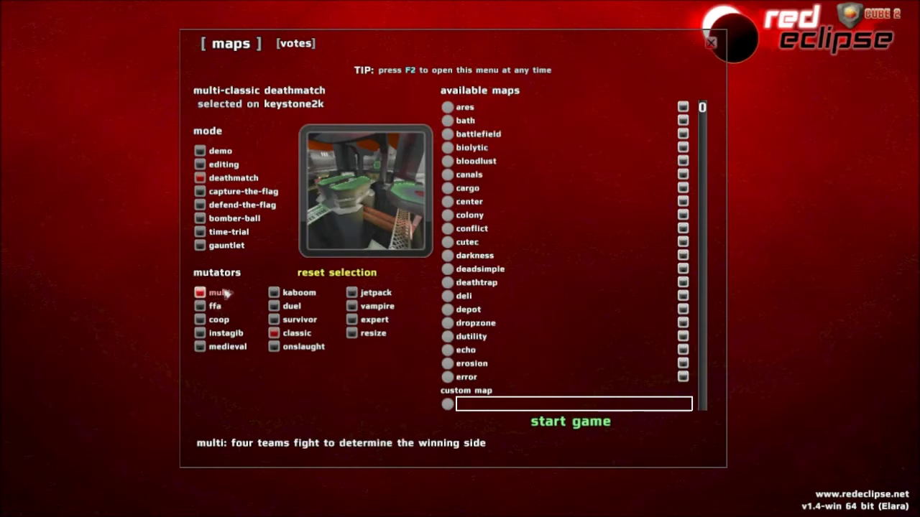
pyautogui.click(215, 306)
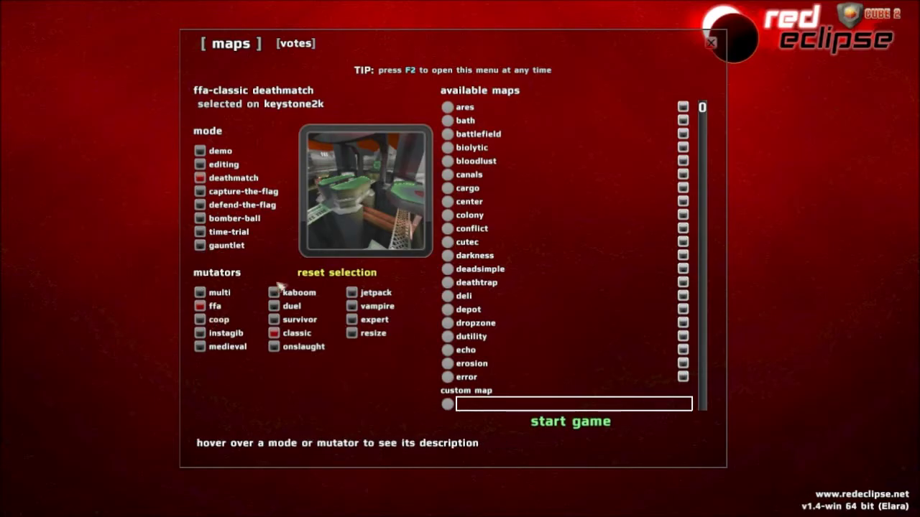
pyautogui.click(224, 322)
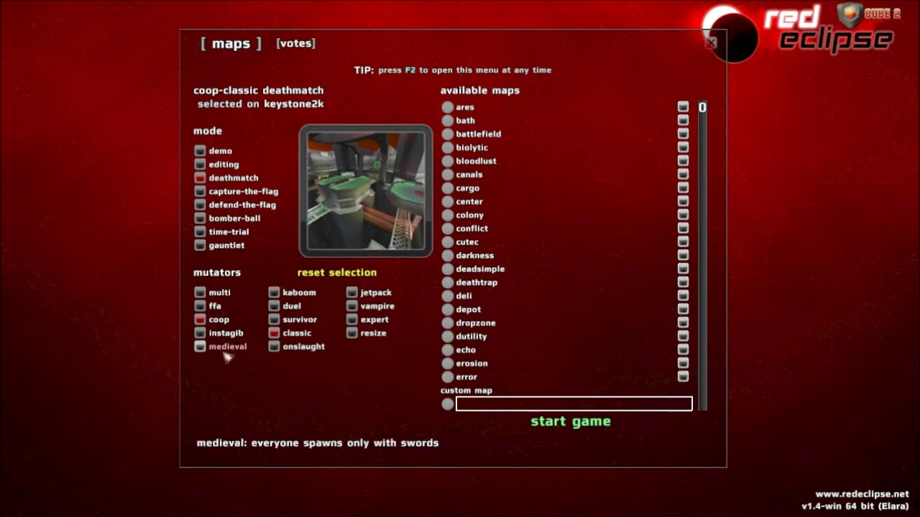
pyautogui.moveTo(227, 333)
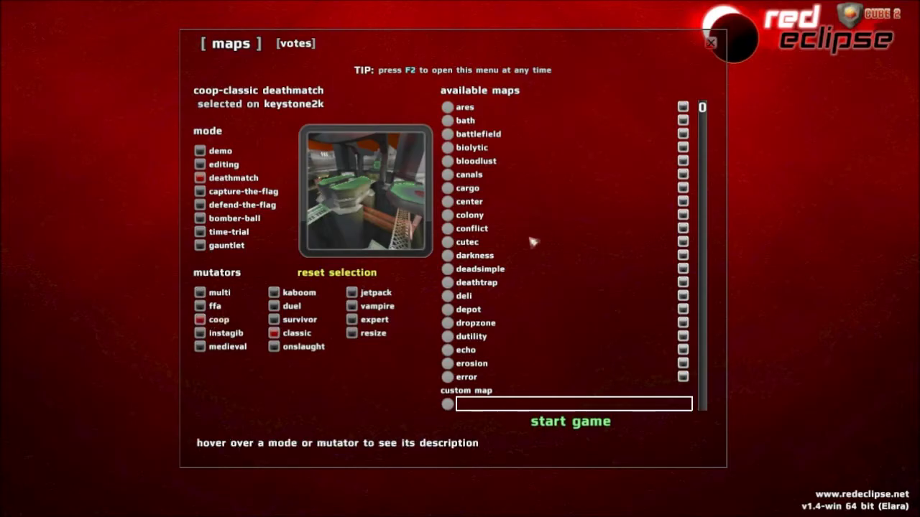
pyautogui.click(232, 341)
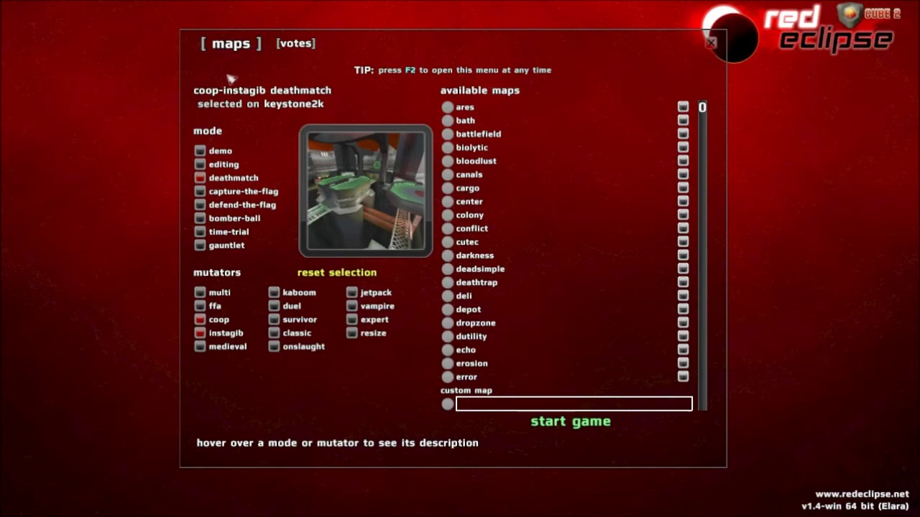
# Step: Alternate between the medieval and kaboom mutators on top of coop and instagib, settling on kaboom
pyautogui.click(230, 347)
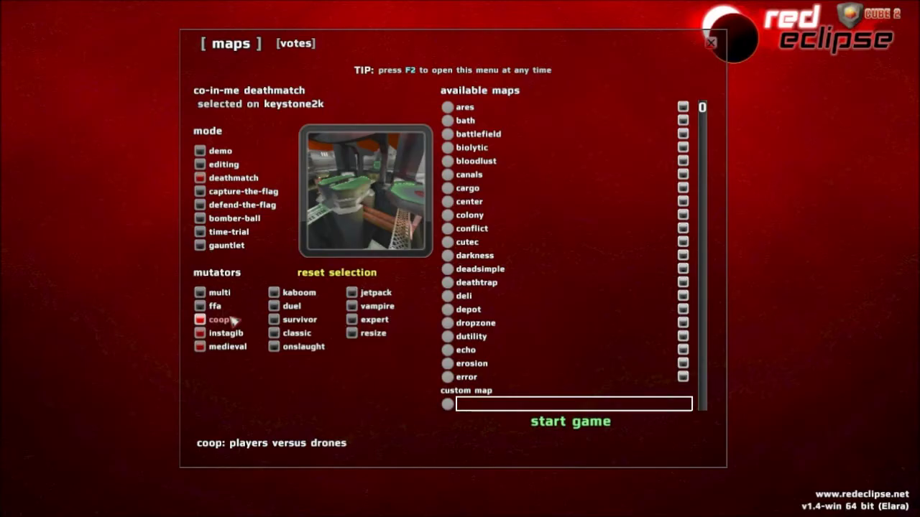
pyautogui.click(230, 347)
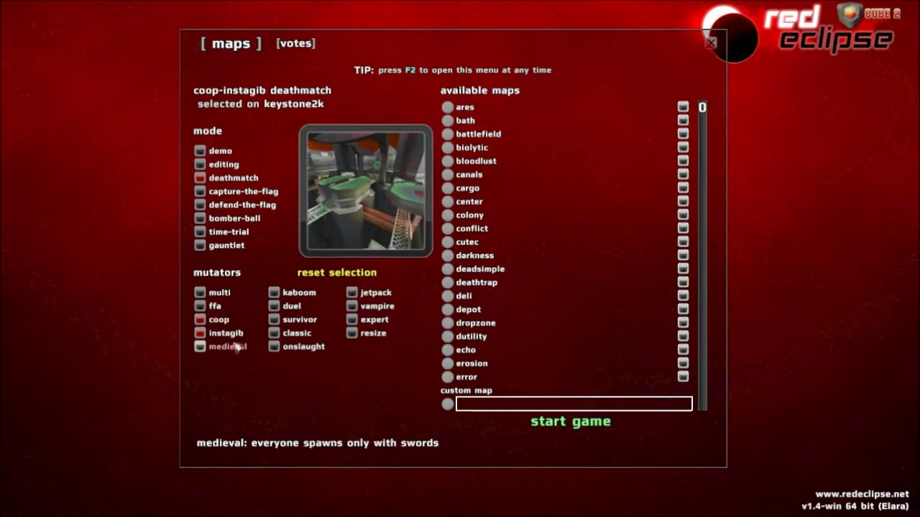
pyautogui.click(236, 348)
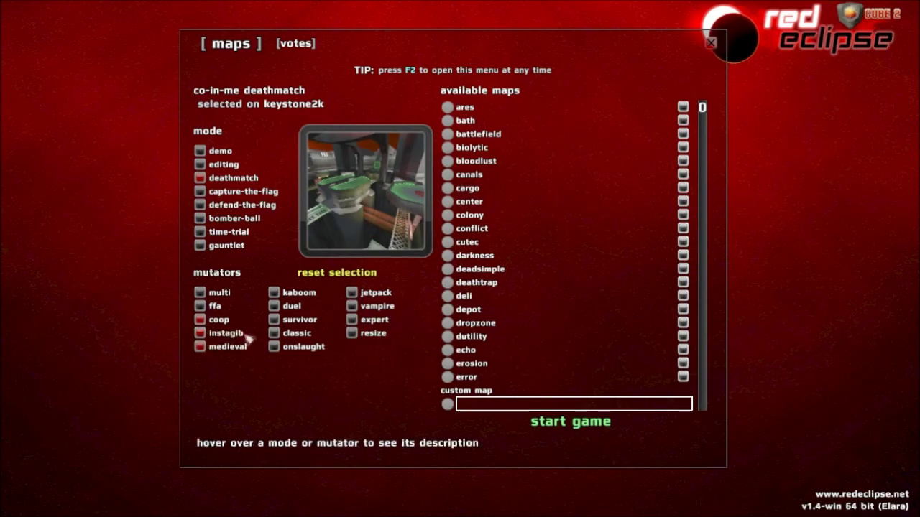
pyautogui.click(273, 292)
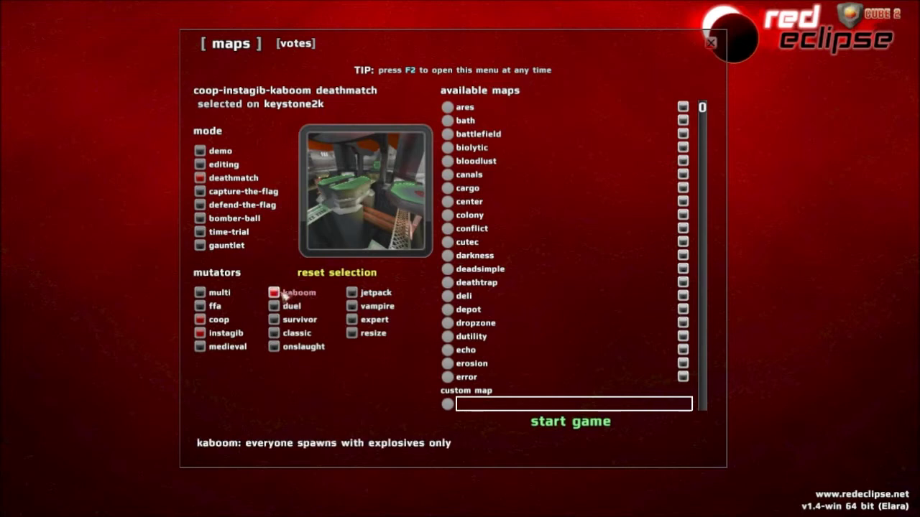
pyautogui.click(210, 347)
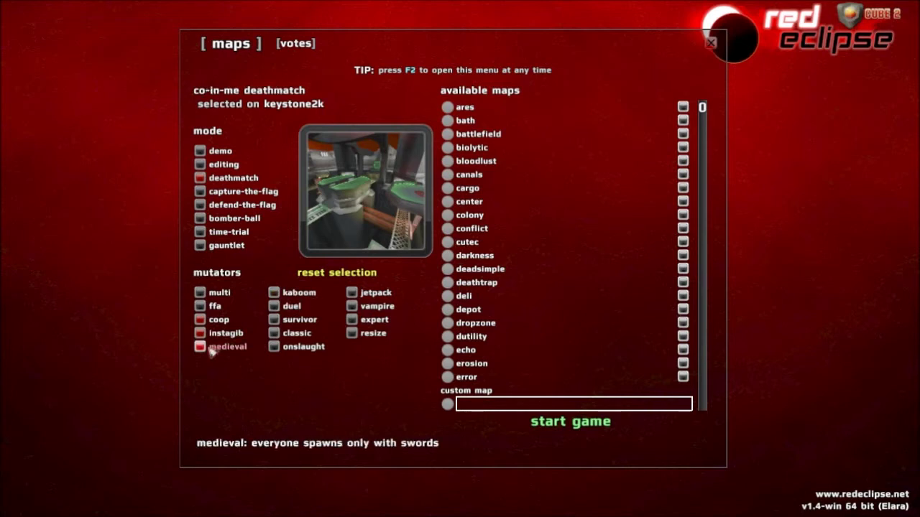
pyautogui.click(289, 295)
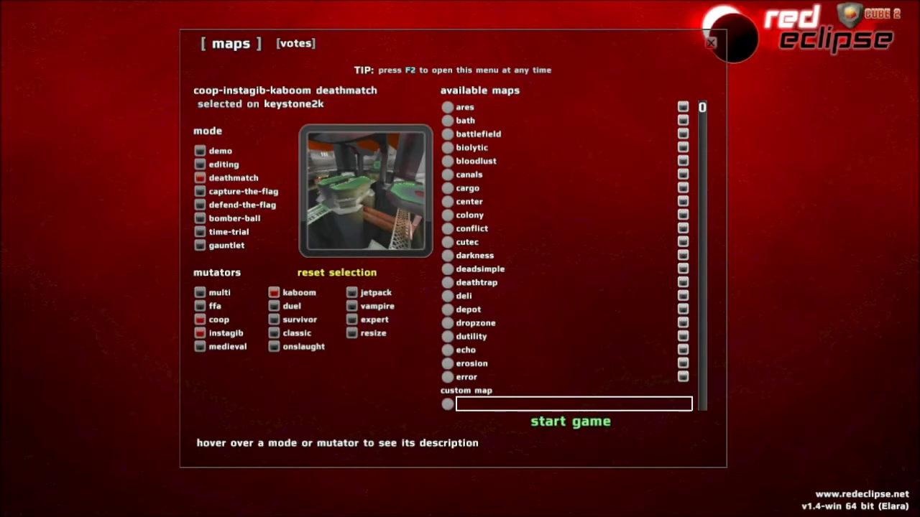
# Step: Add the duel mutator, try capture-the-flag and defend-the-flag with the chosen mutators, and select bomber-ball
pyautogui.click(301, 309)
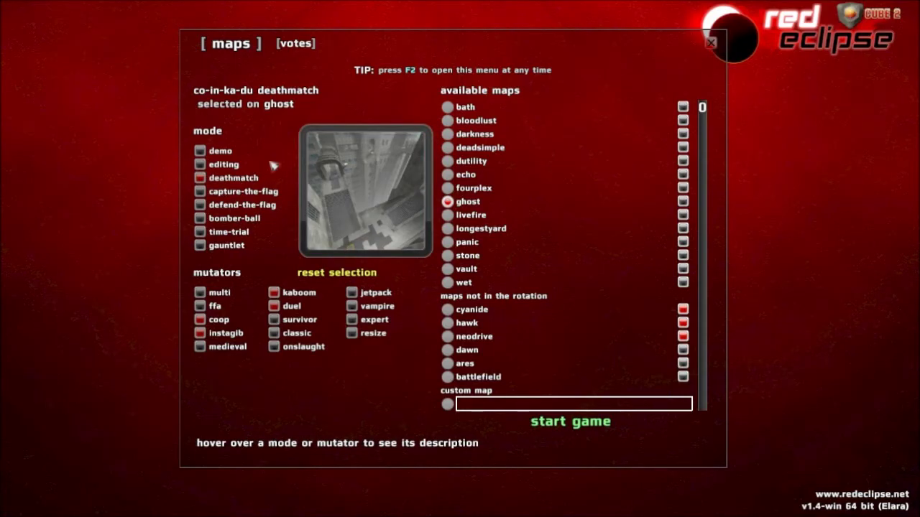
pyautogui.click(258, 191)
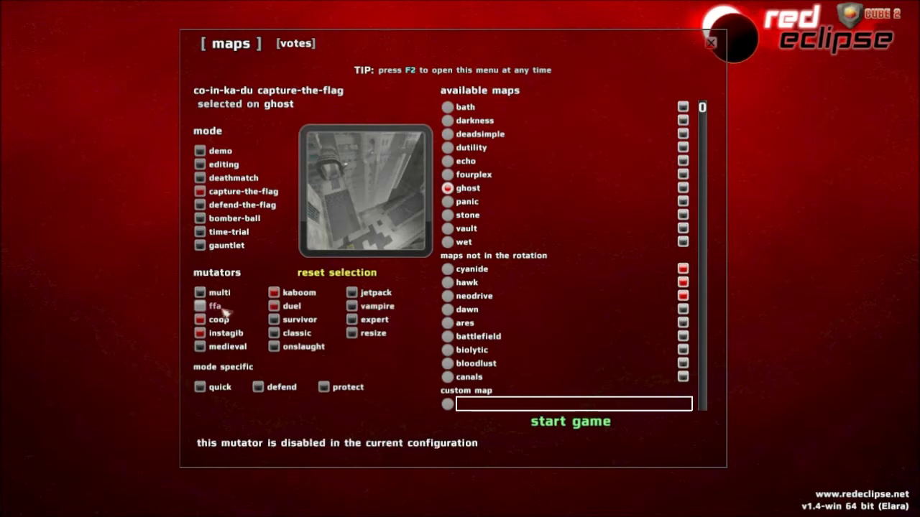
pyautogui.click(248, 205)
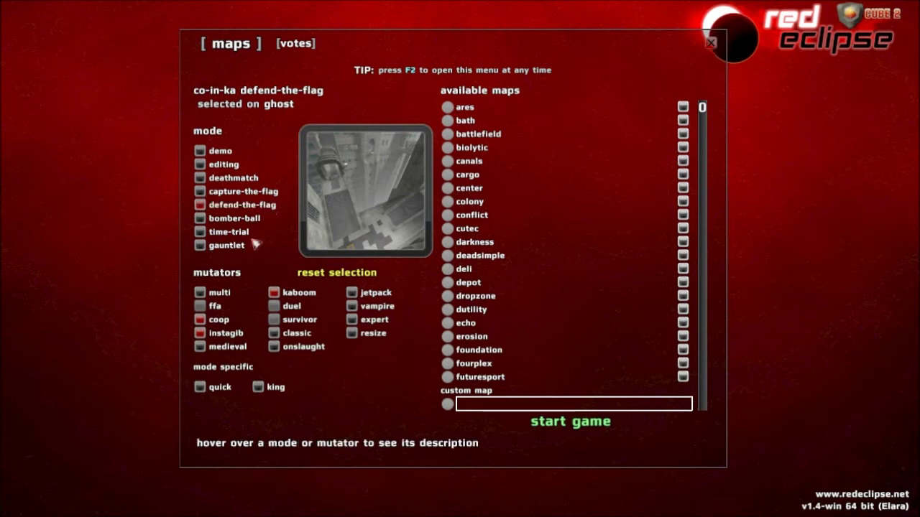
pyautogui.click(247, 219)
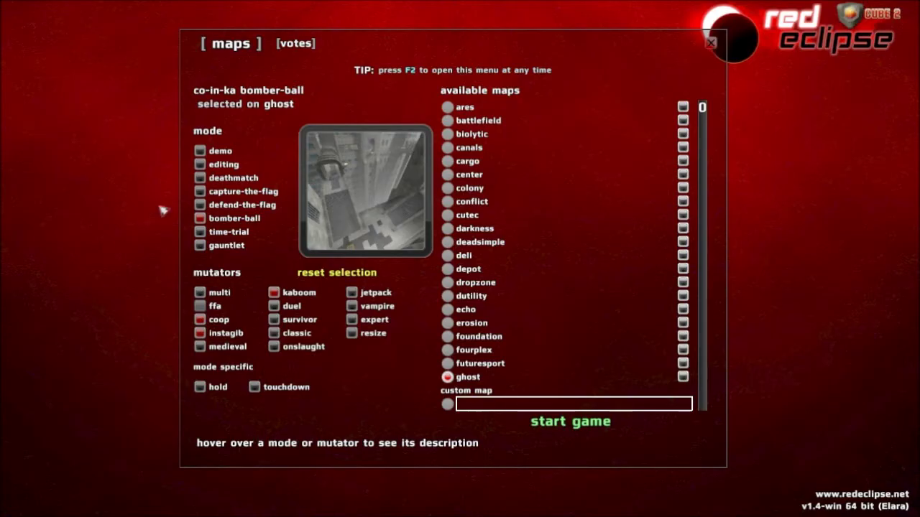
# Step: Try time-trial with the ffa mutator added, and switch to deathmatch with the survivor mutator on top
pyautogui.click(242, 233)
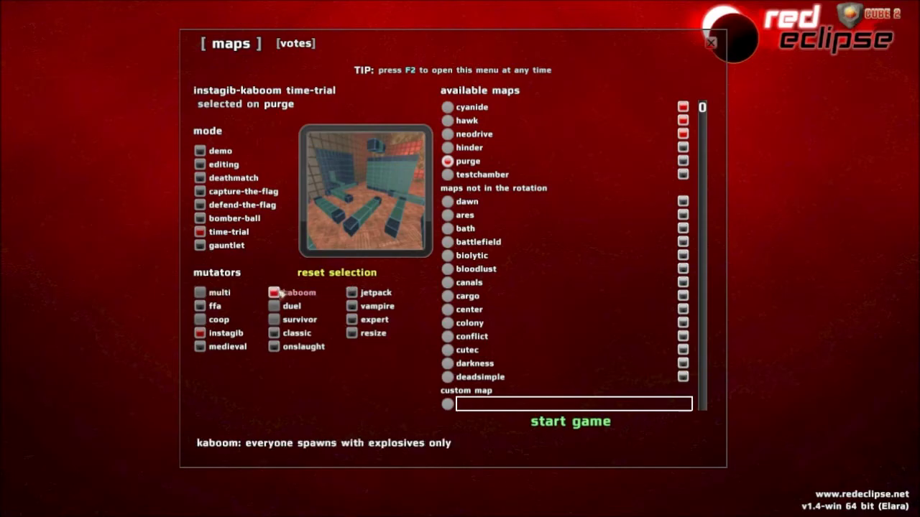
pyautogui.click(217, 308)
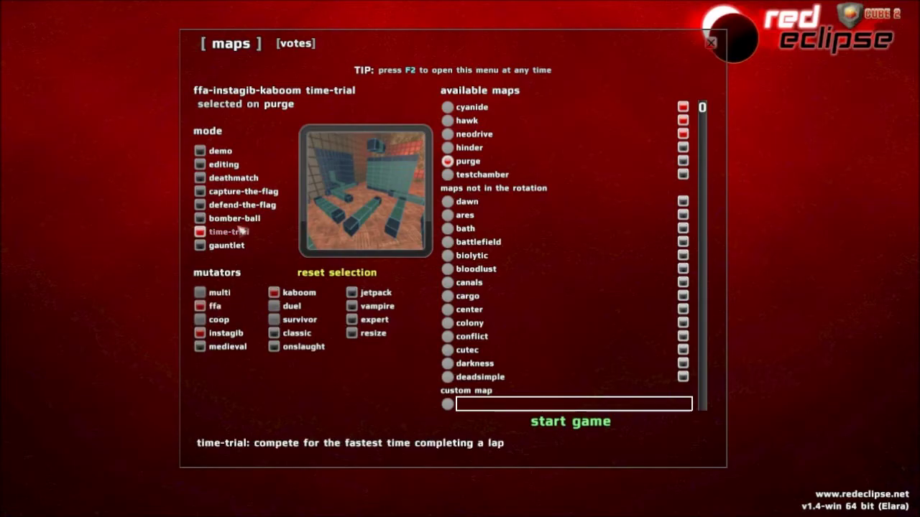
pyautogui.click(250, 178)
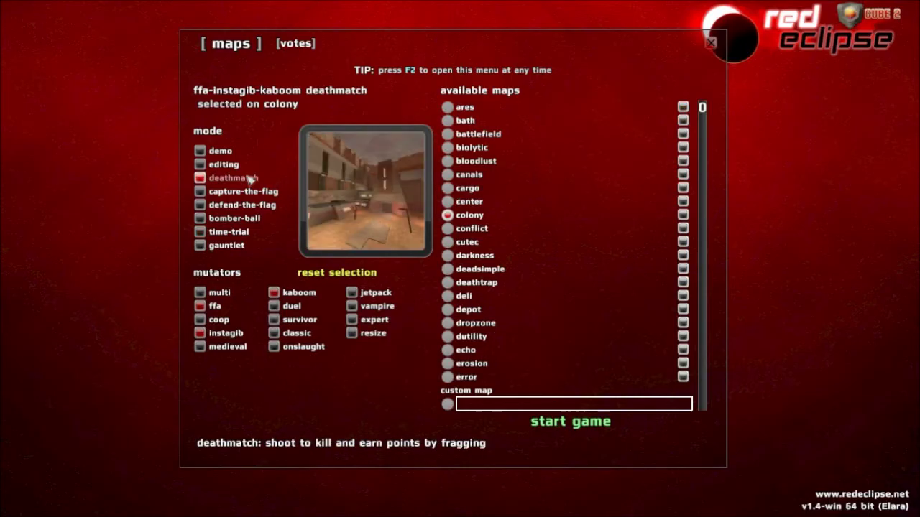
pyautogui.click(298, 321)
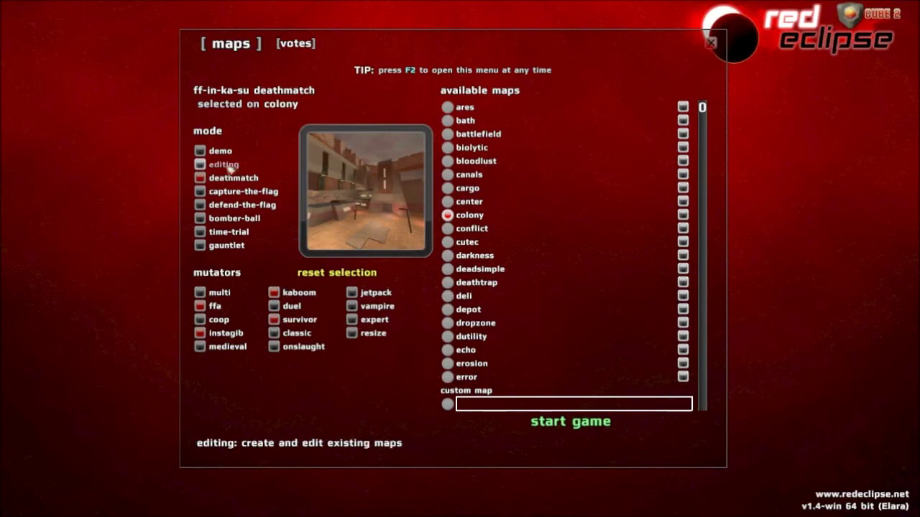
# Step: Remove the instagib, ffa and kaboom mutators, and add instagib and medieval alongside survivor
pyautogui.click(218, 334)
pyautogui.click(216, 305)
pyautogui.click(273, 293)
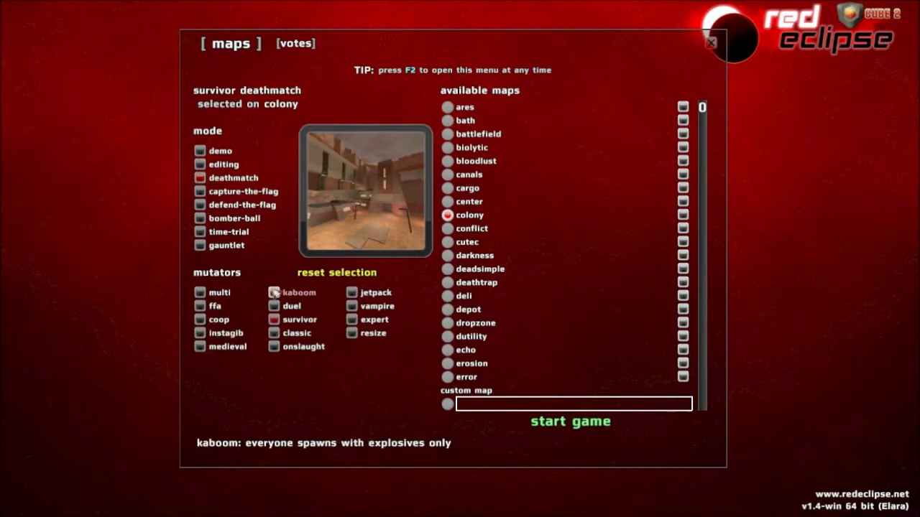
pyautogui.click(218, 334)
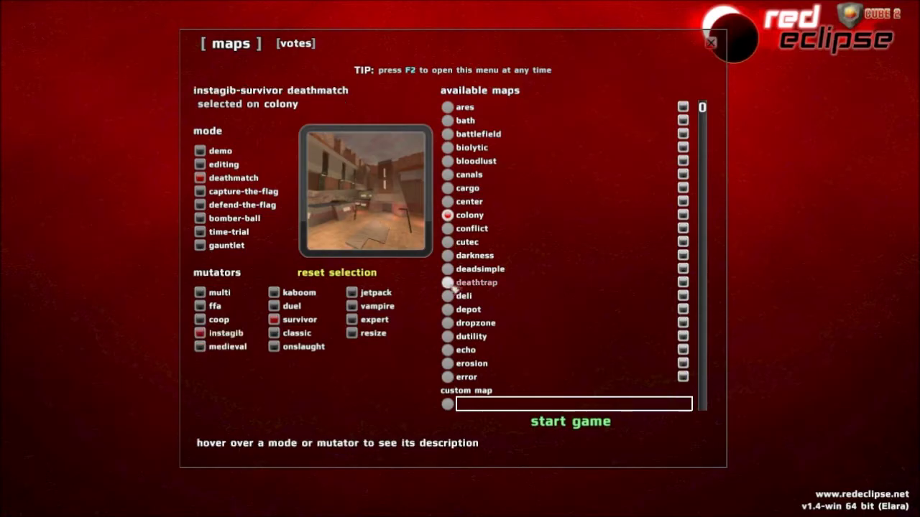
pyautogui.click(223, 347)
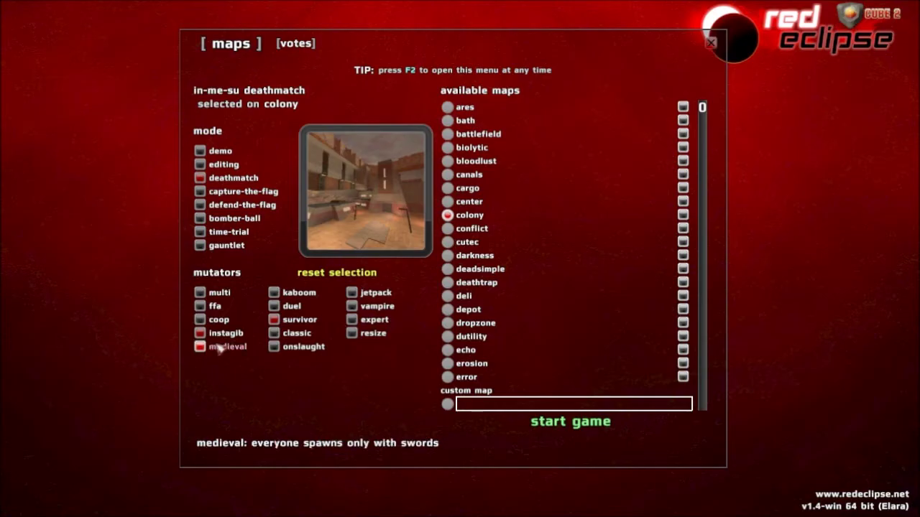
# Step: Try defend-the-flag and capture-the-flag with the chosen mutators, re-add survivor, and return to deathmatch
pyautogui.click(241, 205)
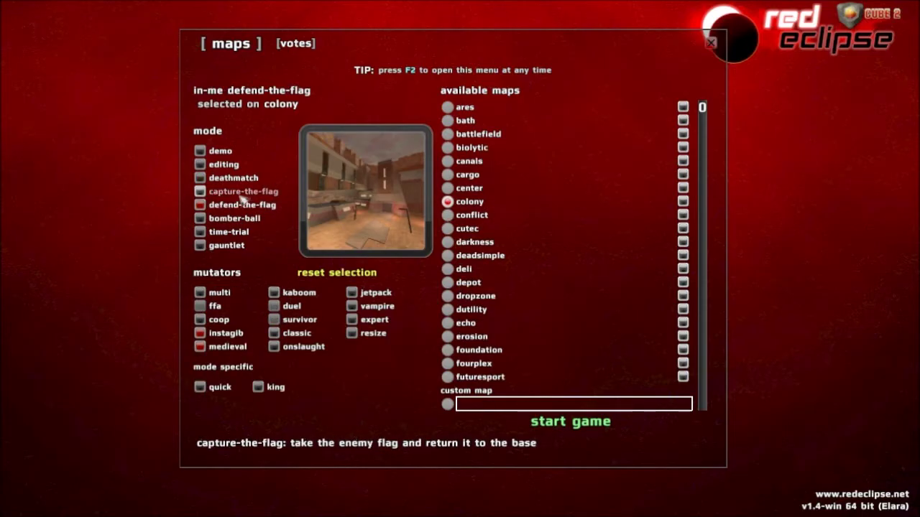
pyautogui.click(239, 199)
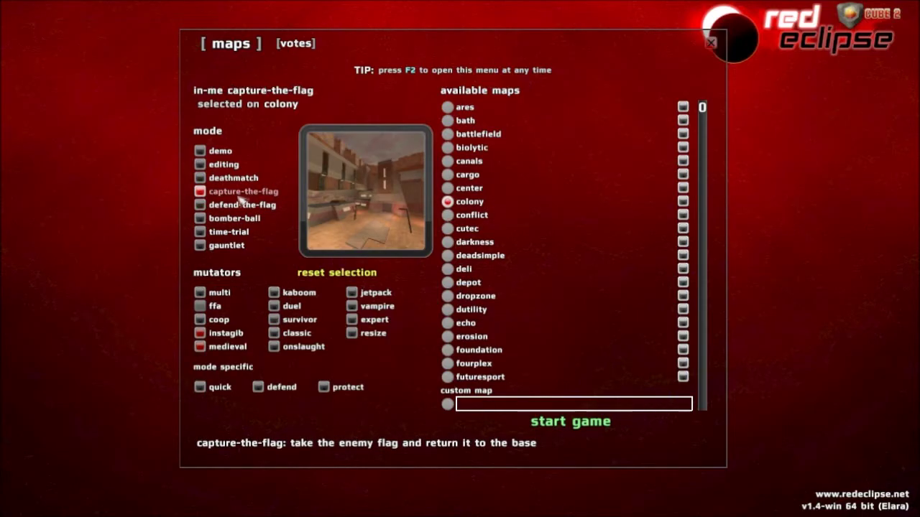
pyautogui.click(302, 325)
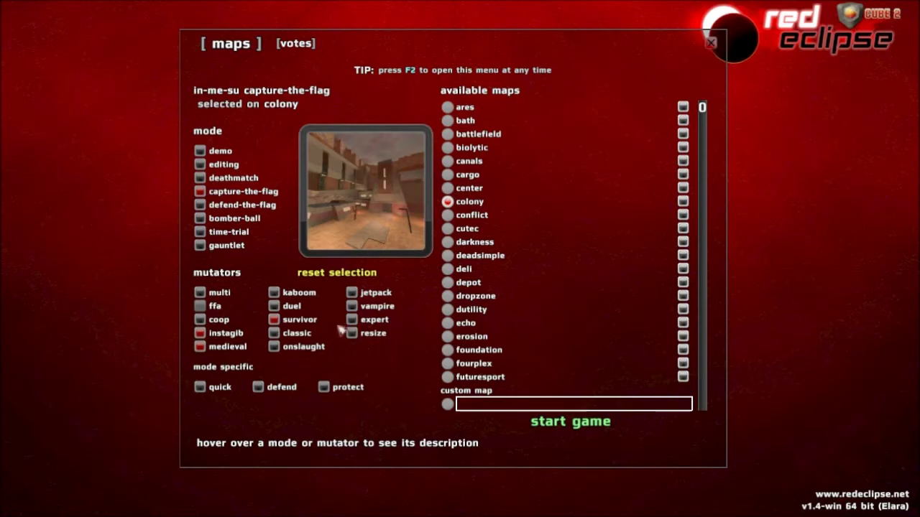
pyautogui.click(236, 178)
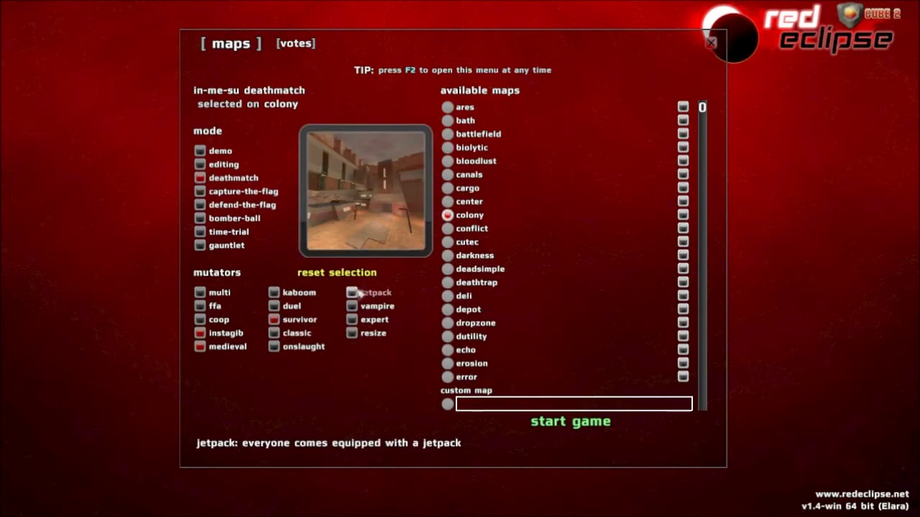
# Step: Try the classic mutator with and without survivor in deathmatch, and leave every mutator cleared
pyautogui.click(291, 334)
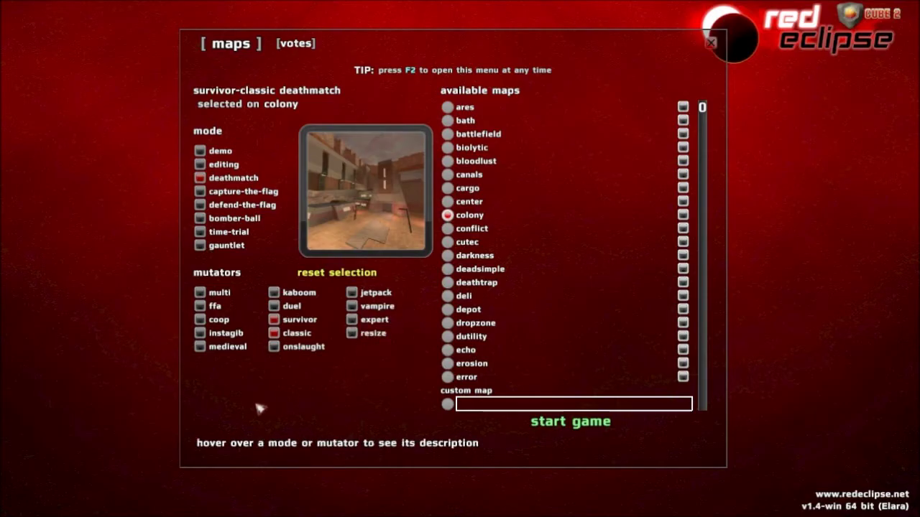
pyautogui.click(301, 321)
pyautogui.click(300, 322)
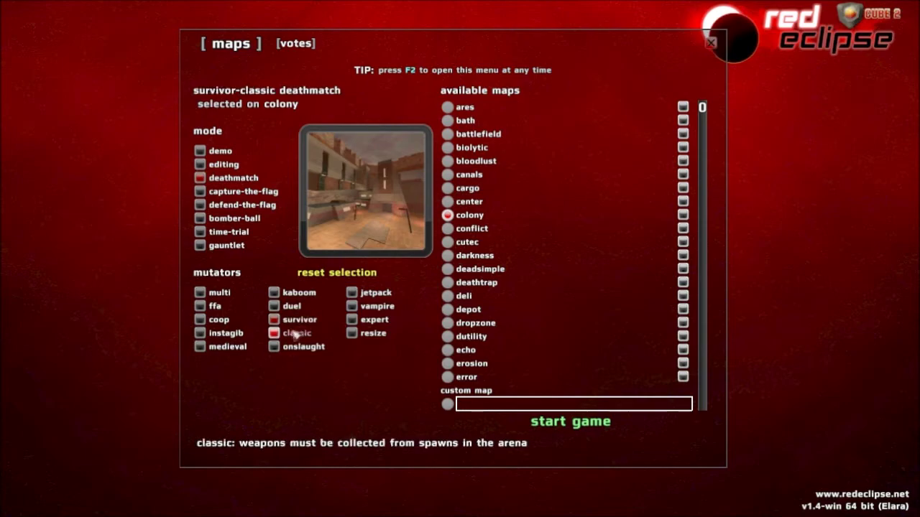
pyautogui.click(298, 334)
pyautogui.click(301, 321)
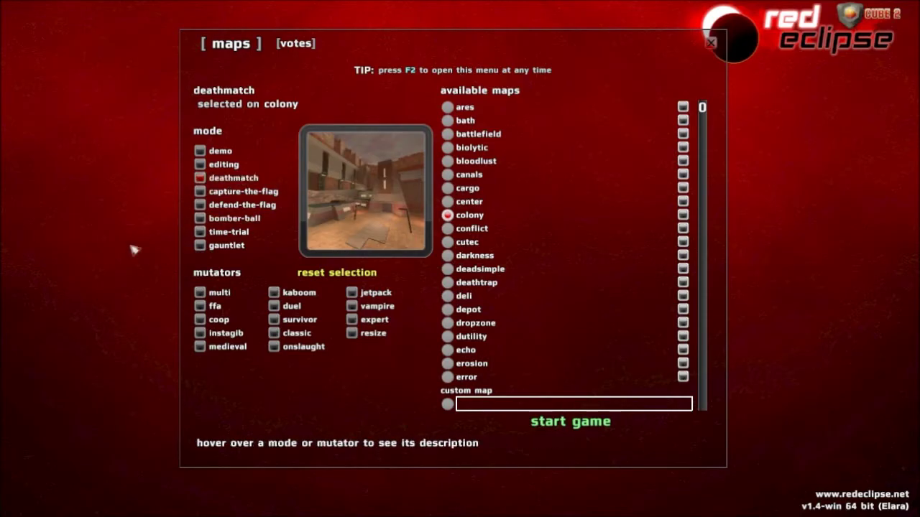
pyautogui.click(305, 335)
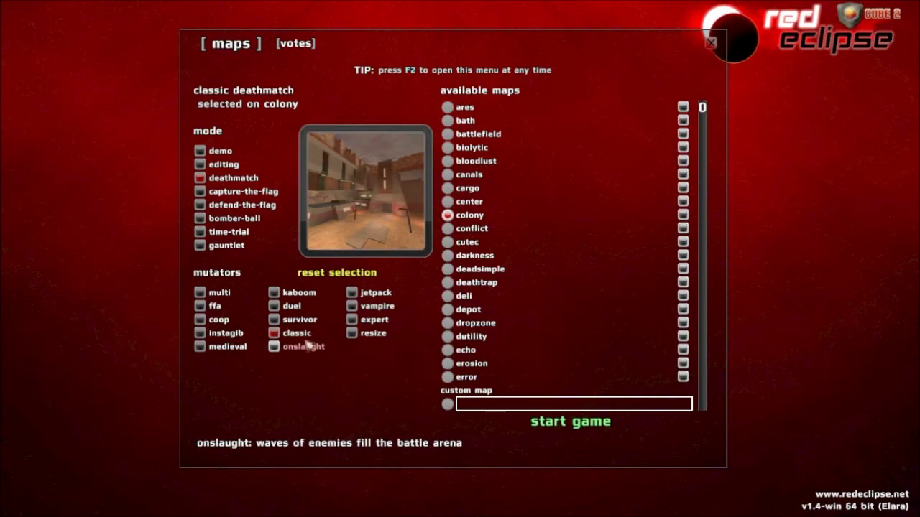
pyautogui.click(300, 334)
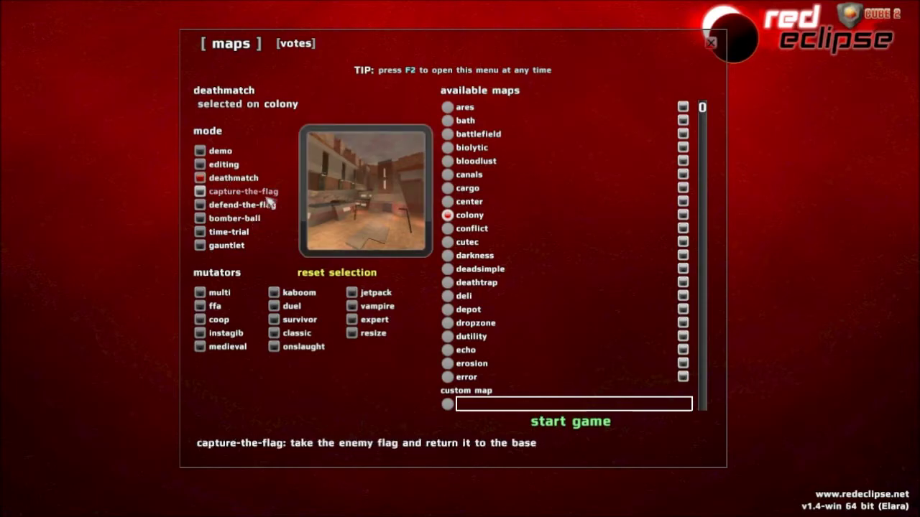
# Step: Try capture-the-flag, defend-the-flag and bomber-ball without mutators, and select time-trial
pyautogui.click(244, 192)
pyautogui.click(244, 204)
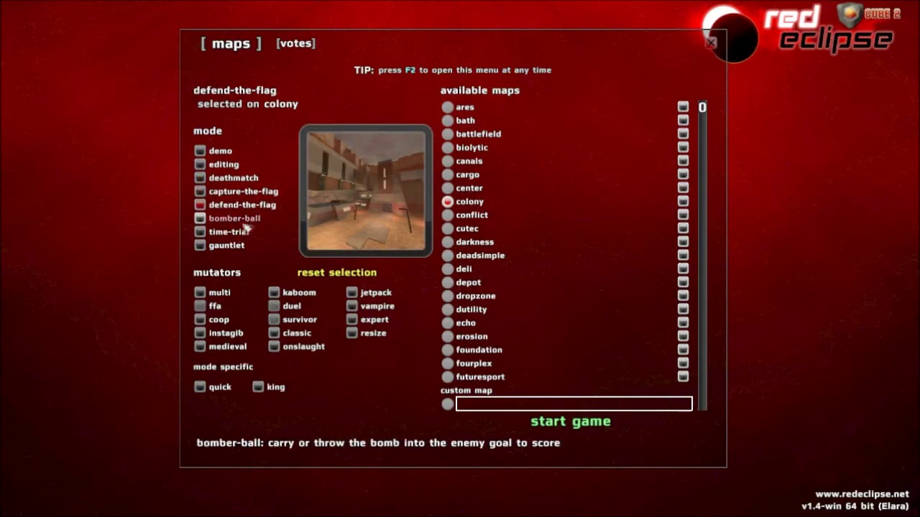
pyautogui.click(237, 219)
pyautogui.click(235, 232)
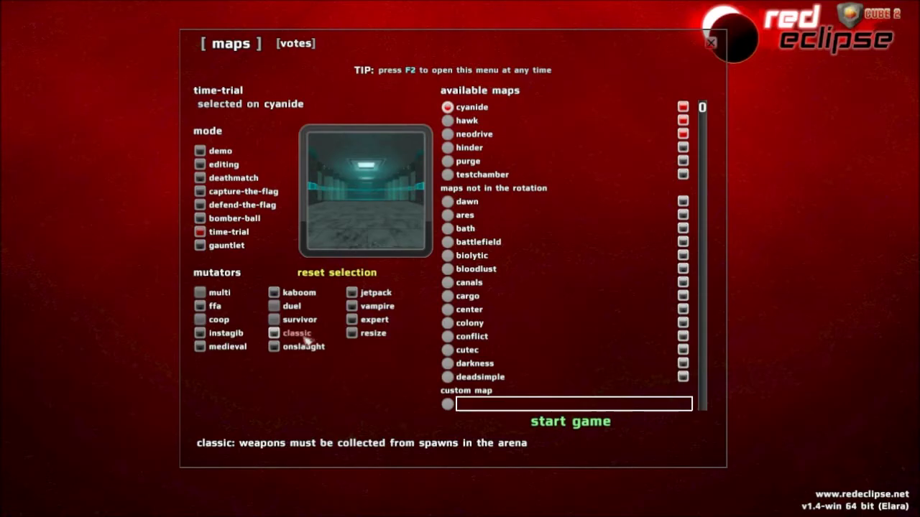
# Step: Return to deathmatch, try the coop and onslaught mutators together, and clear both
pyautogui.click(228, 180)
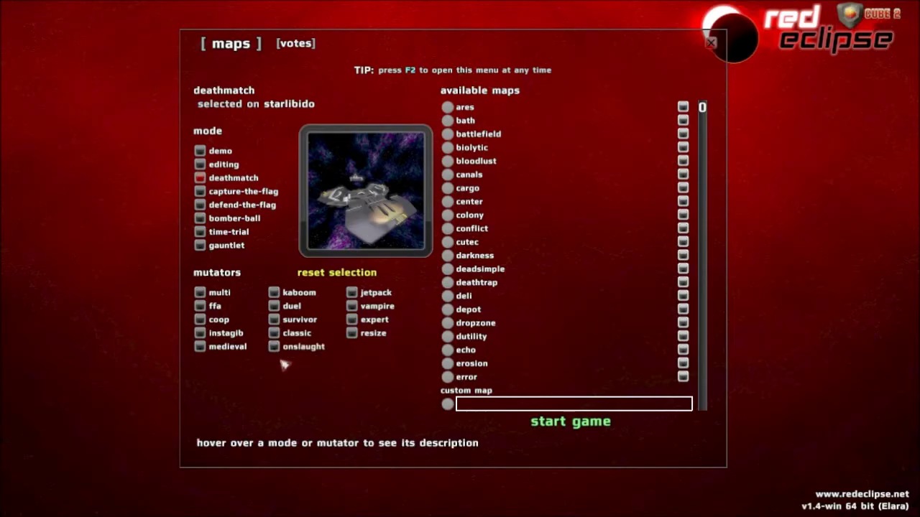
pyautogui.click(232, 321)
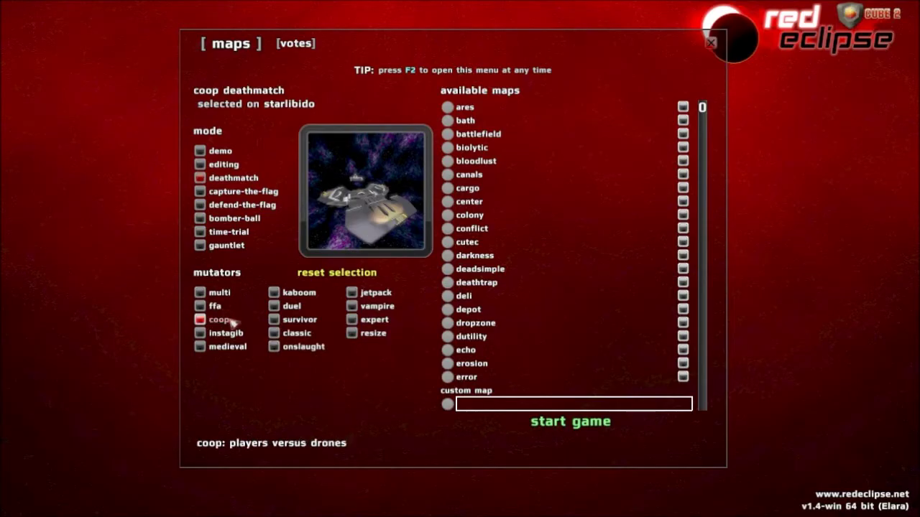
pyautogui.click(303, 350)
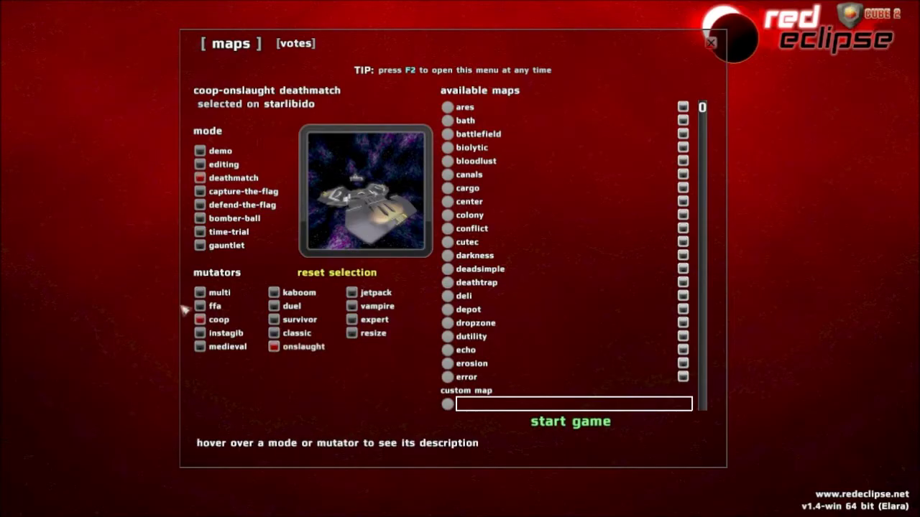
pyautogui.click(221, 320)
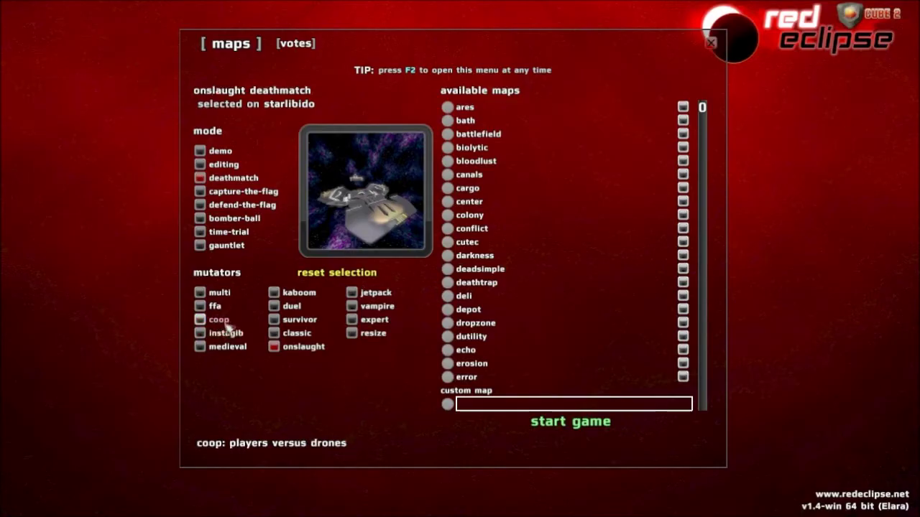
pyautogui.click(296, 347)
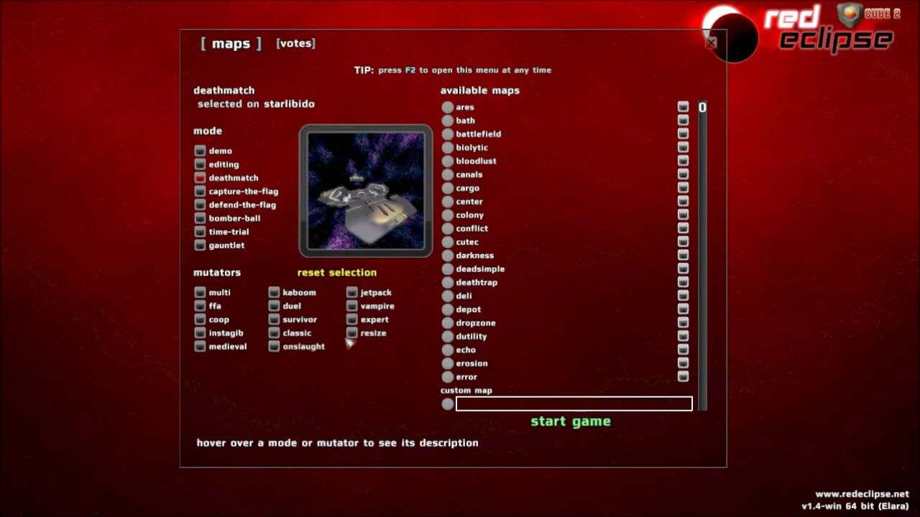
# Step: Browse the available deathmatch maps, including those not in the rotation
pyautogui.moveTo(373, 340)
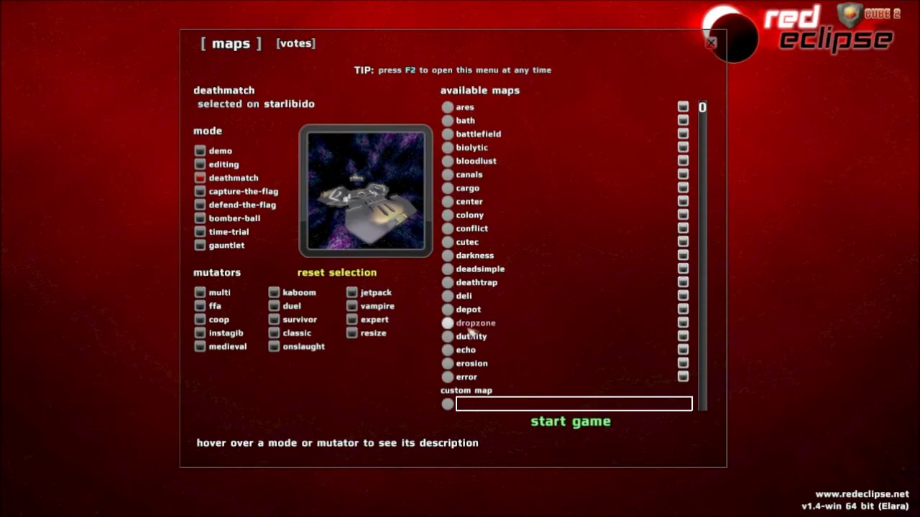
pyautogui.scroll(-9, 509, 190)
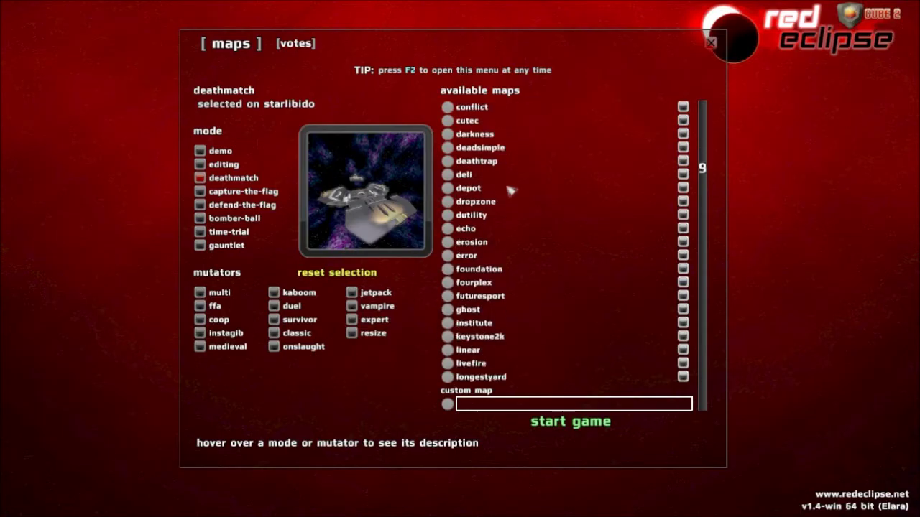
pyautogui.scroll(-20, 510, 189)
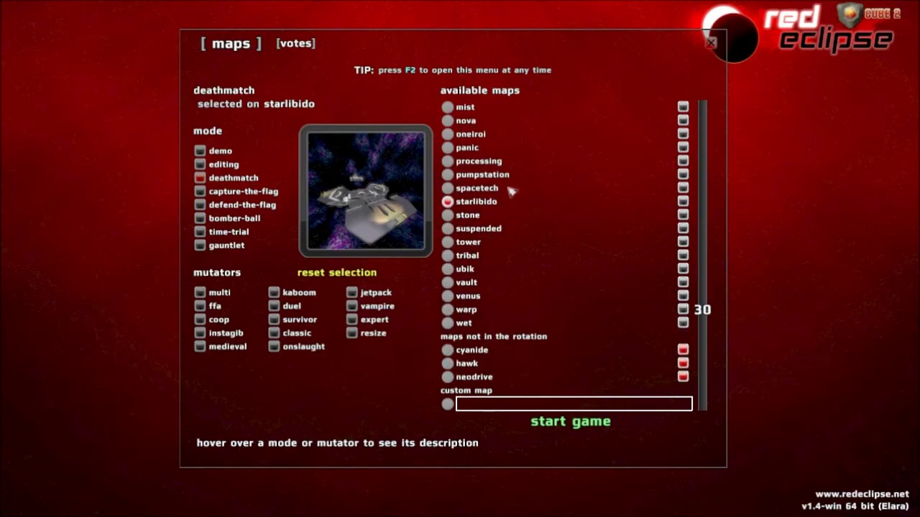
pyautogui.scroll(-4, 509, 189)
pyautogui.scroll(15, 514, 190)
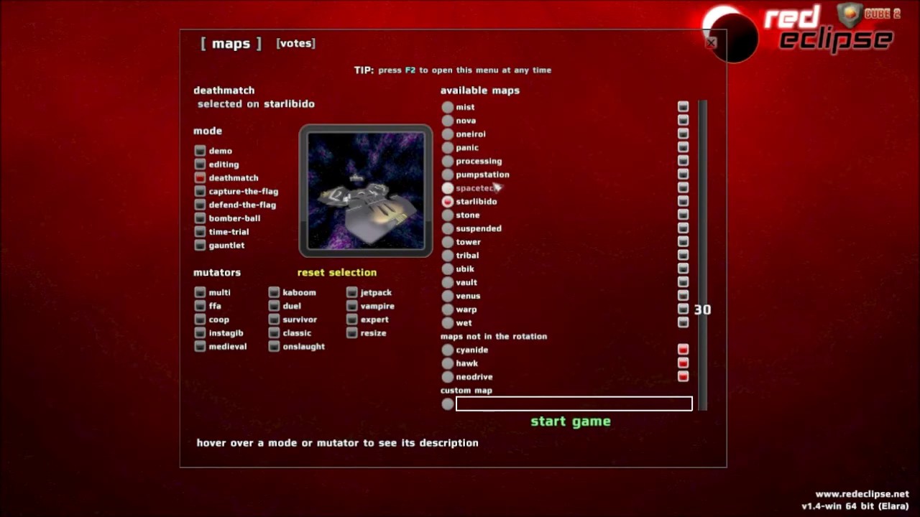
# Step: Select capture-the-flag, preview the forge map from outside its rotation, and choose longestyard
pyautogui.click(234, 193)
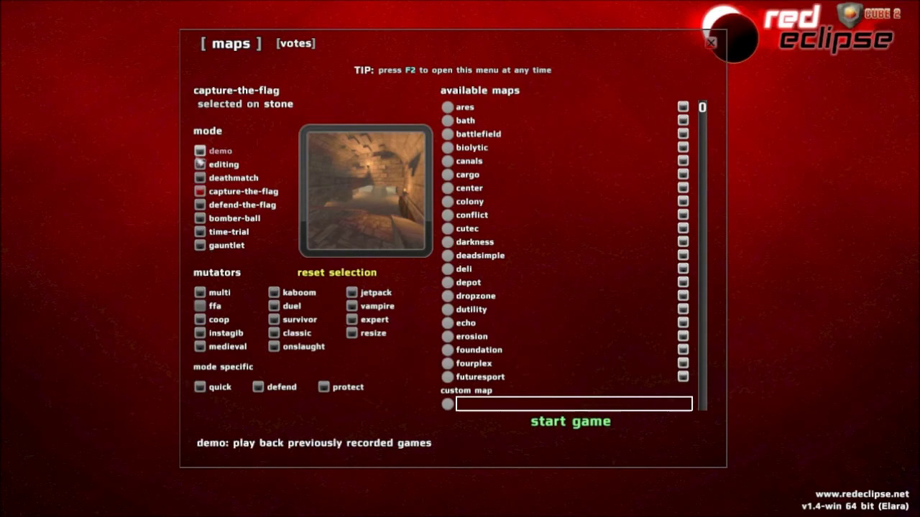
pyautogui.scroll(-4, 557, 213)
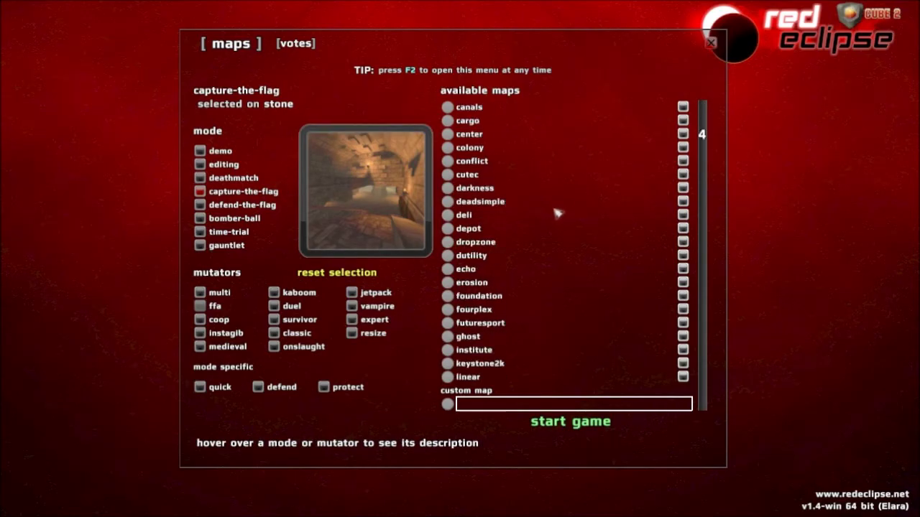
pyautogui.scroll(-20, 557, 213)
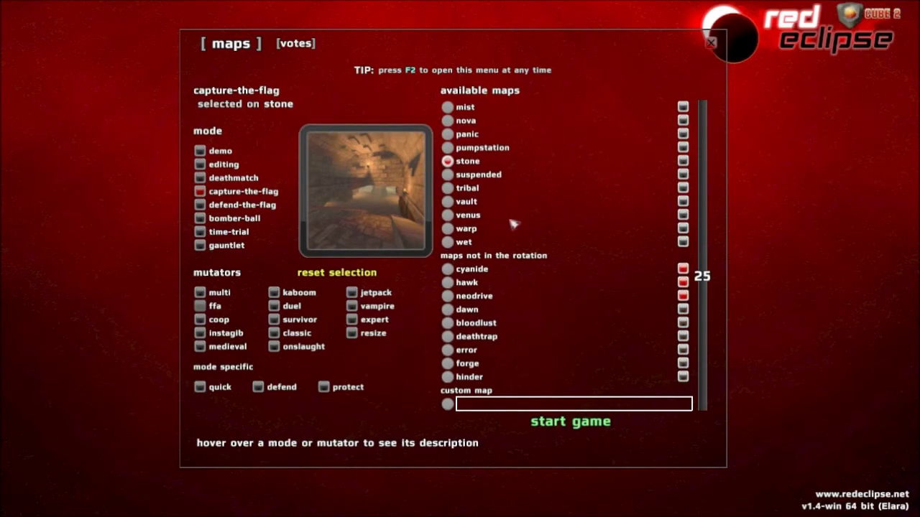
pyautogui.scroll(-3, 514, 224)
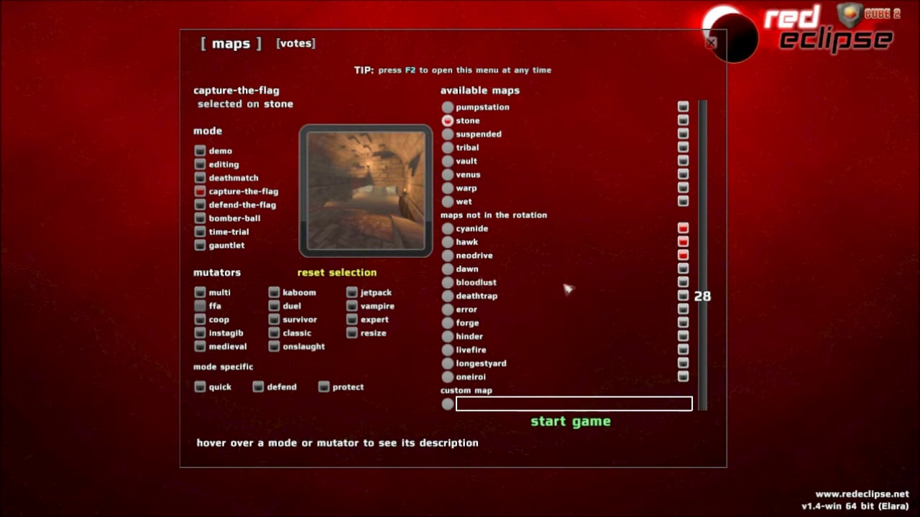
pyautogui.click(464, 323)
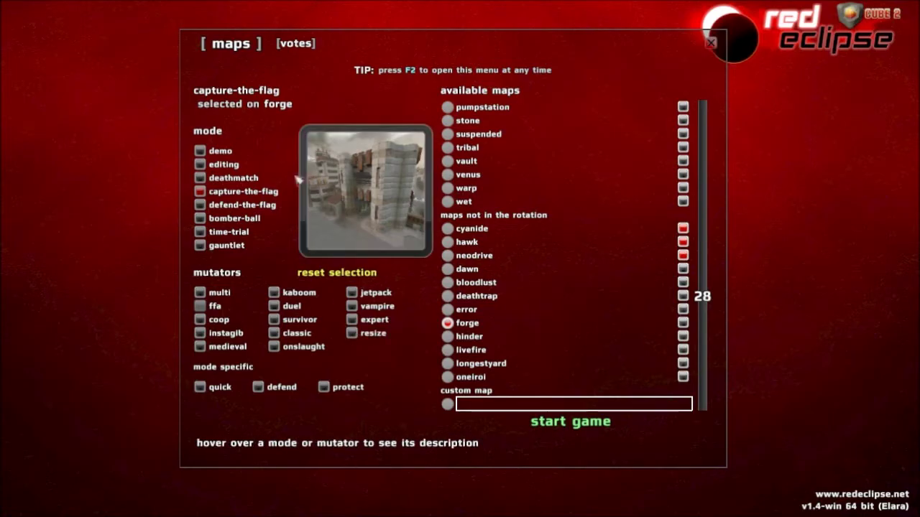
pyautogui.click(474, 363)
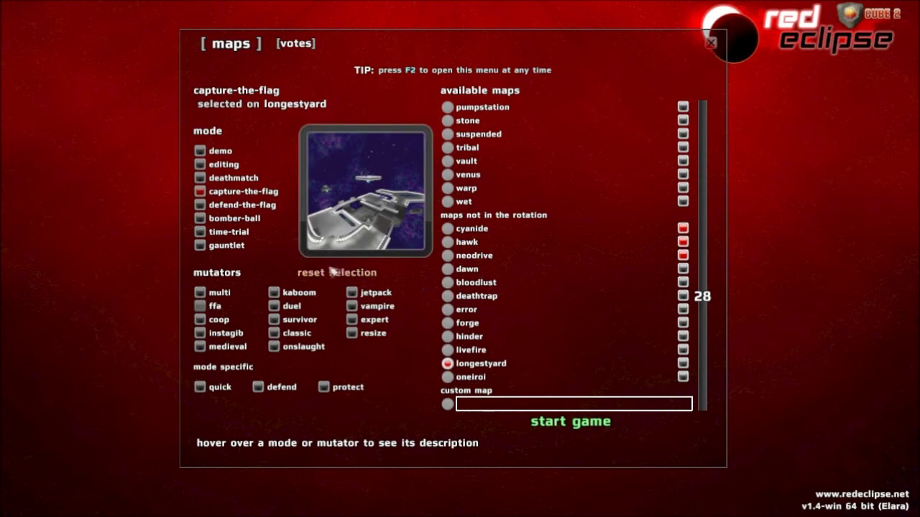
# Step: Check the pending map votes and return to the map selection
pyautogui.moveTo(242, 232)
pyautogui.click(295, 44)
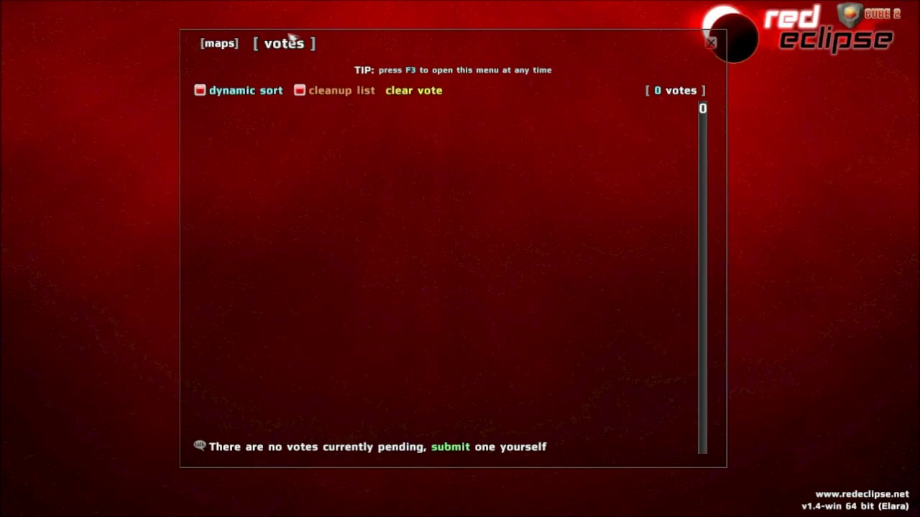
pyautogui.click(218, 47)
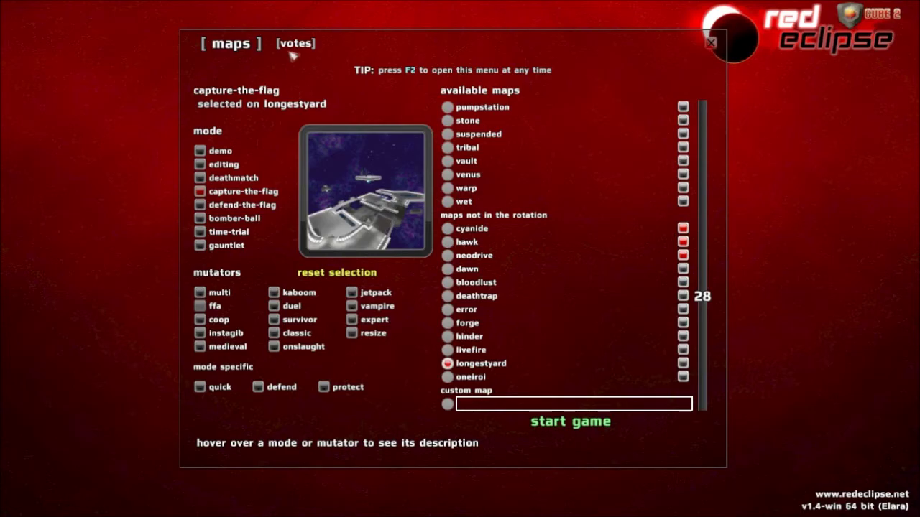
# Step: Switch between the pending map votes and the map selection, and close the selection without starting a game
pyautogui.click(302, 45)
pyautogui.click(229, 44)
pyautogui.click(296, 44)
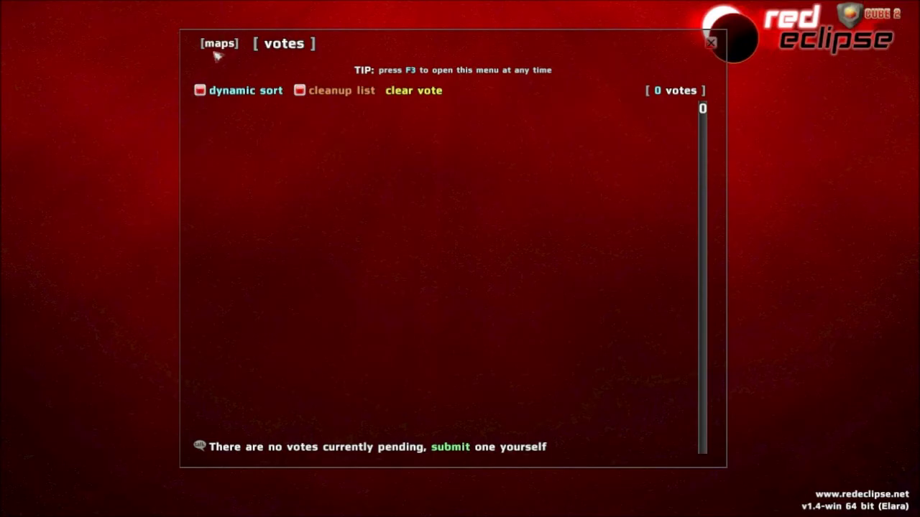
pyautogui.click(222, 48)
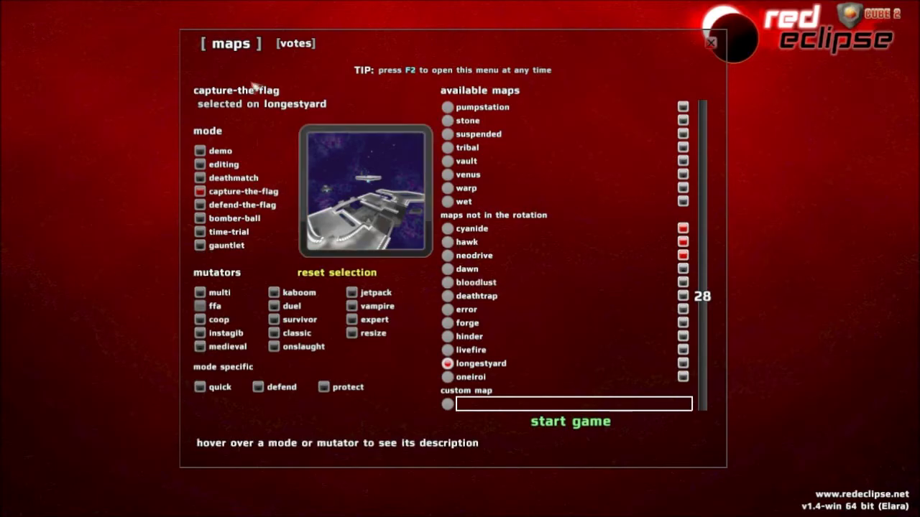
pyautogui.click(300, 43)
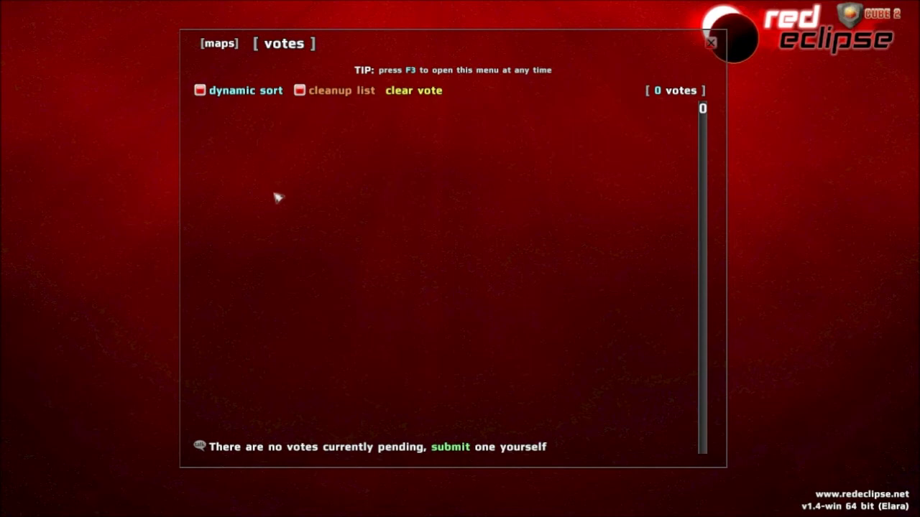
pyautogui.click(243, 42)
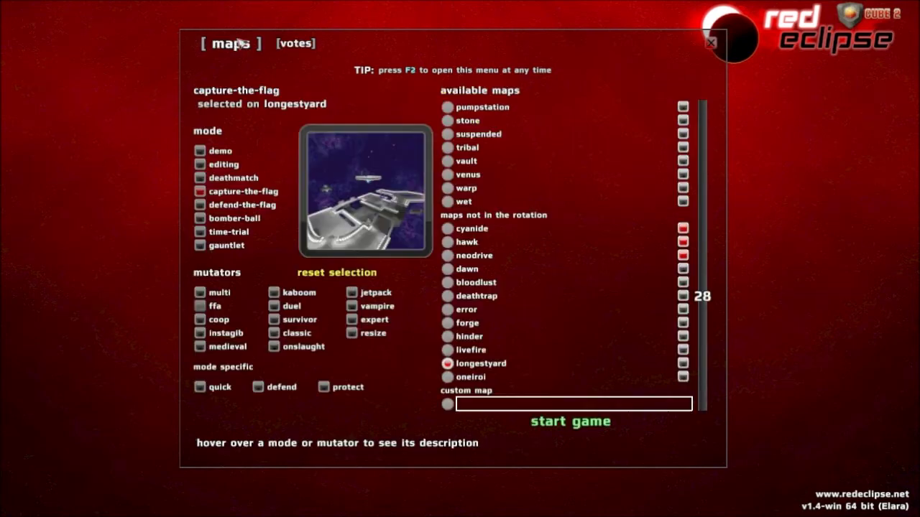
pyautogui.click(710, 43)
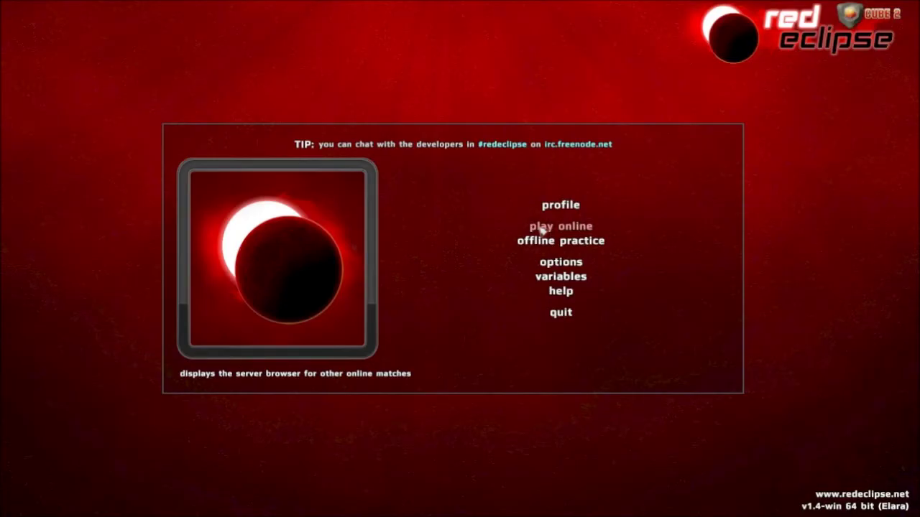
# Step: Examine the game variables, return to the main menu, and briefly check the list of configuration options
pyautogui.click(572, 274)
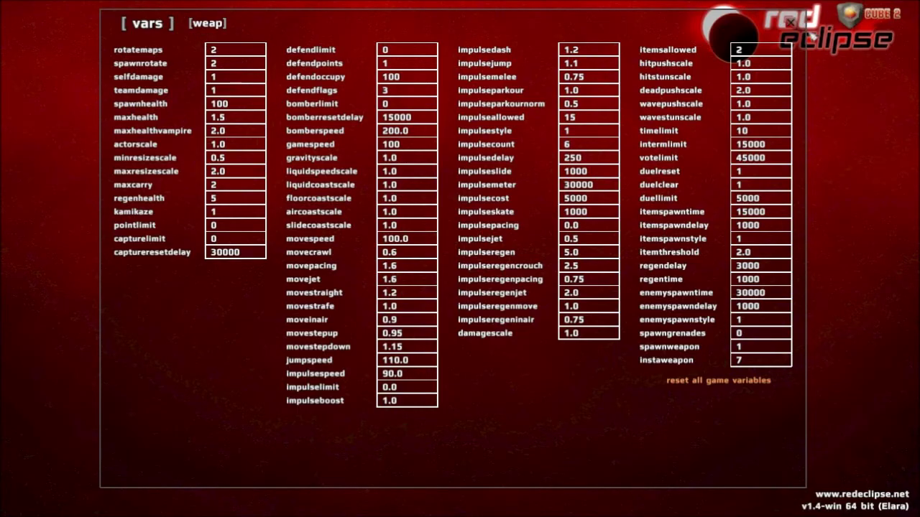
pyautogui.click(791, 23)
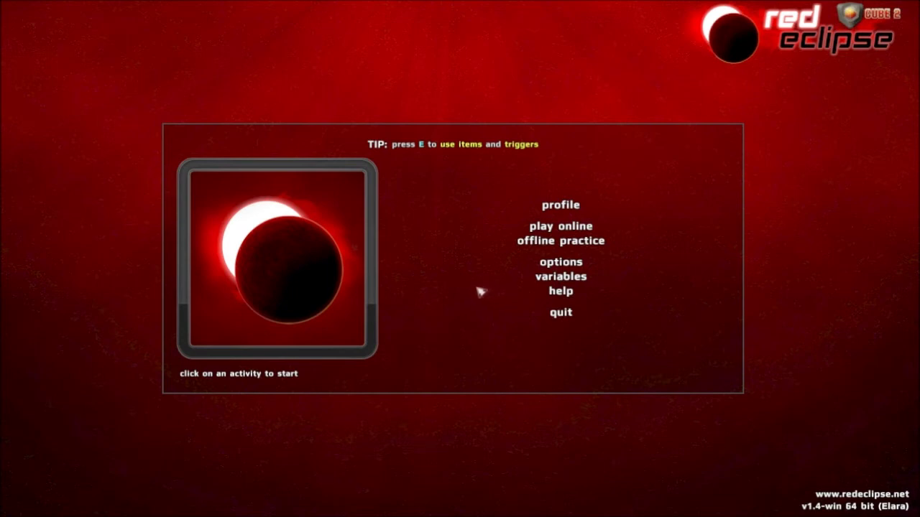
pyautogui.click(583, 266)
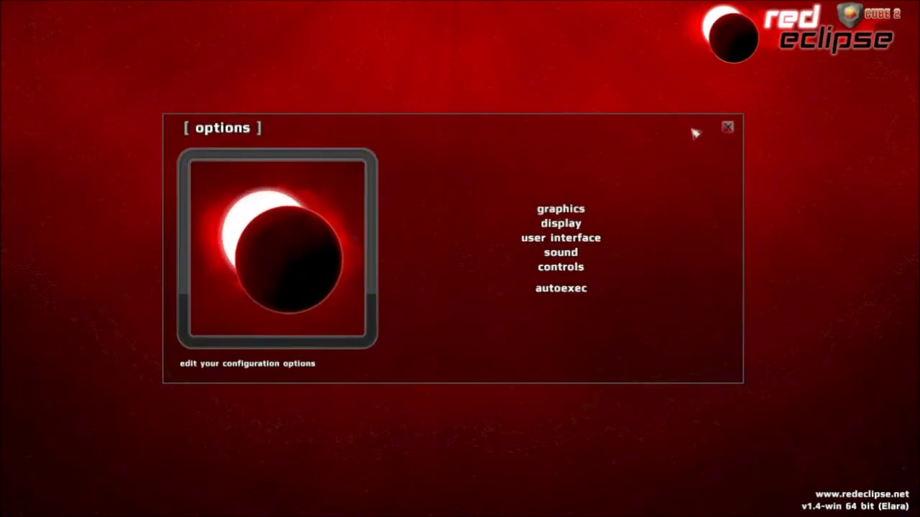
pyautogui.click(728, 128)
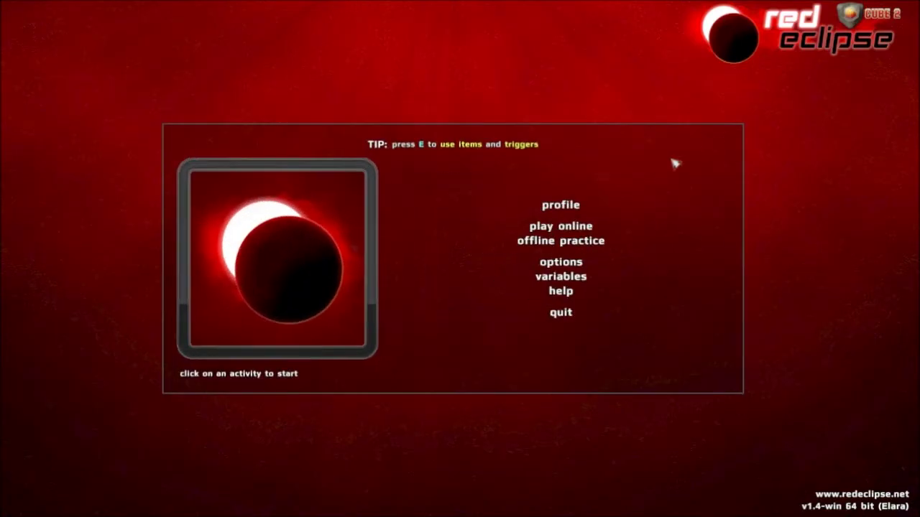
# Step: Review the graphics quality settings and the available post-processing effects, and return to the options
pyautogui.click(573, 266)
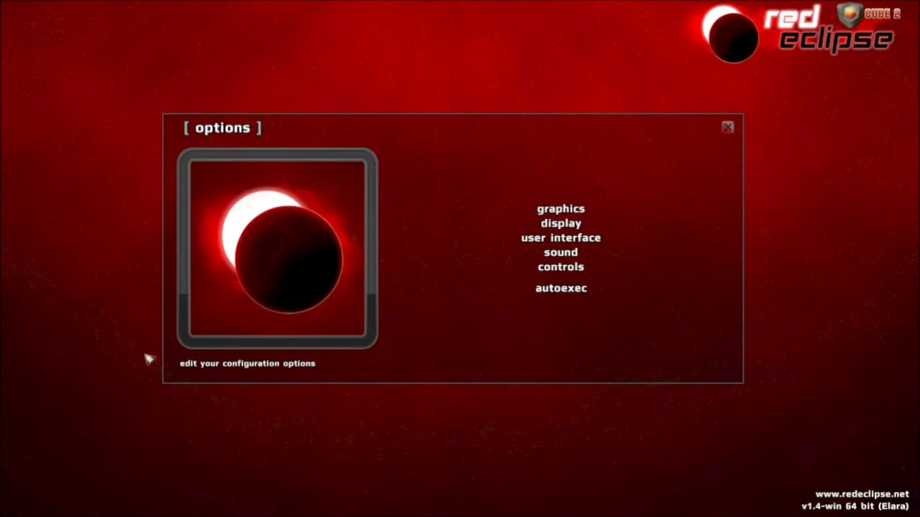
pyautogui.click(582, 210)
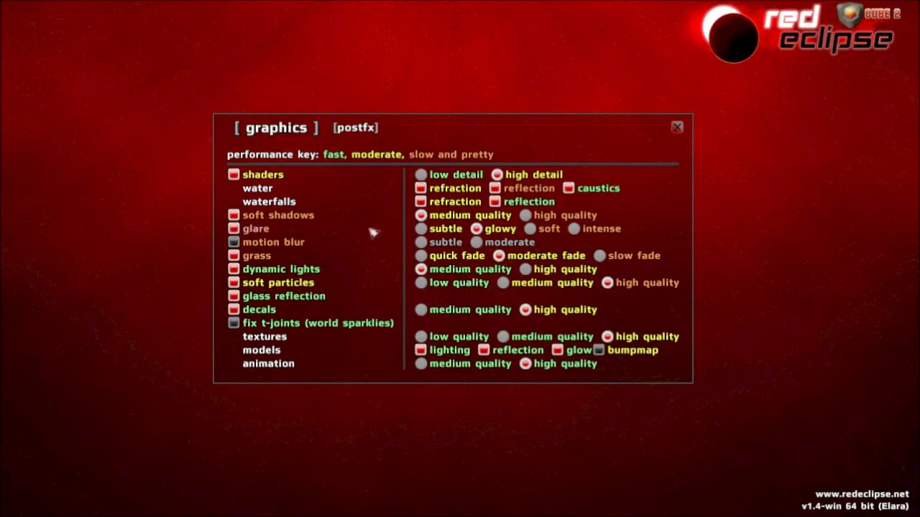
pyautogui.click(374, 128)
pyautogui.click(288, 128)
pyautogui.click(371, 129)
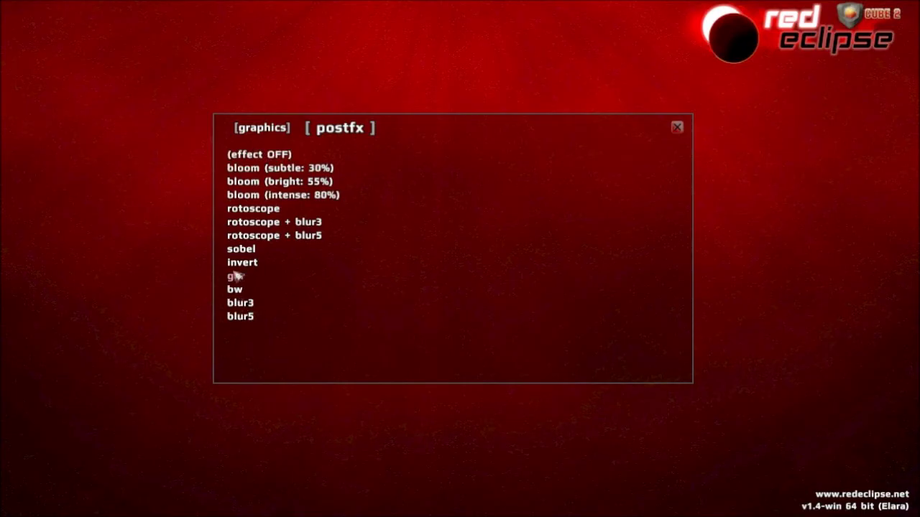
pyautogui.click(290, 128)
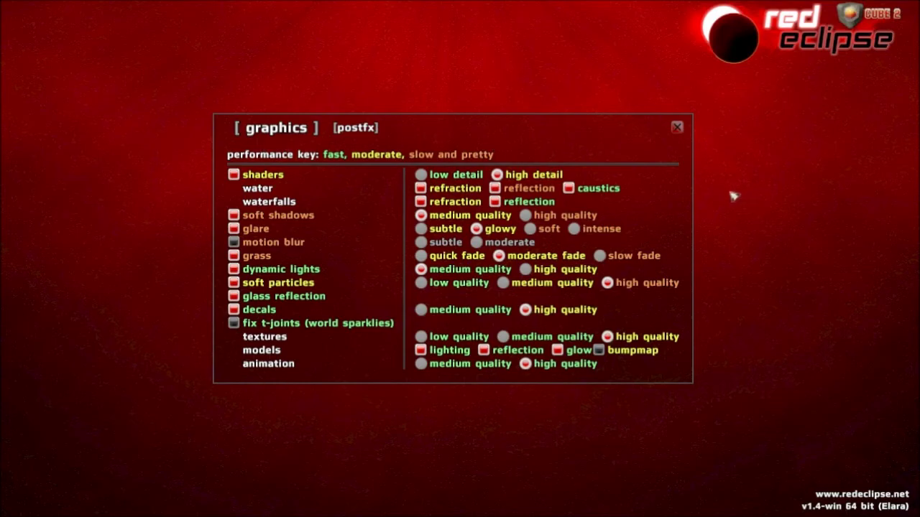
pyautogui.click(678, 128)
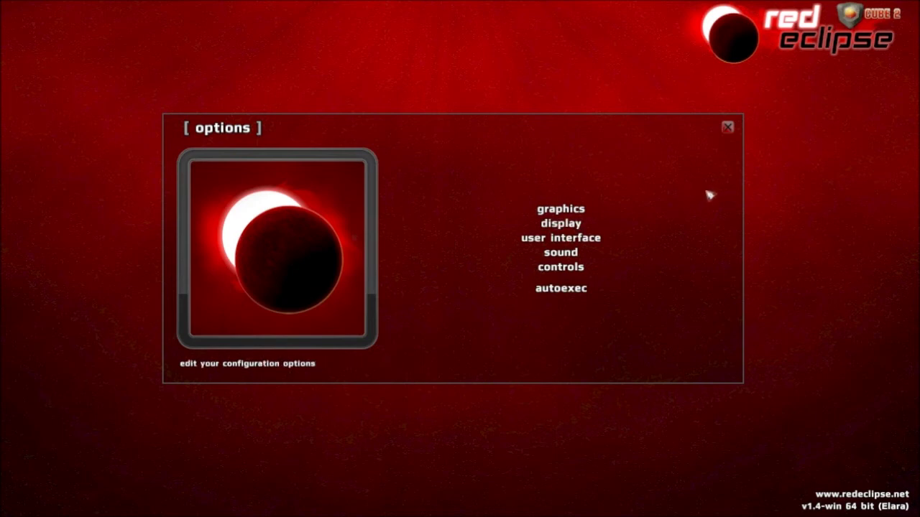
# Step: Inspect the autoexec.cfg script, and review the key bindings and mouse sensitivity settings
pyautogui.click(576, 297)
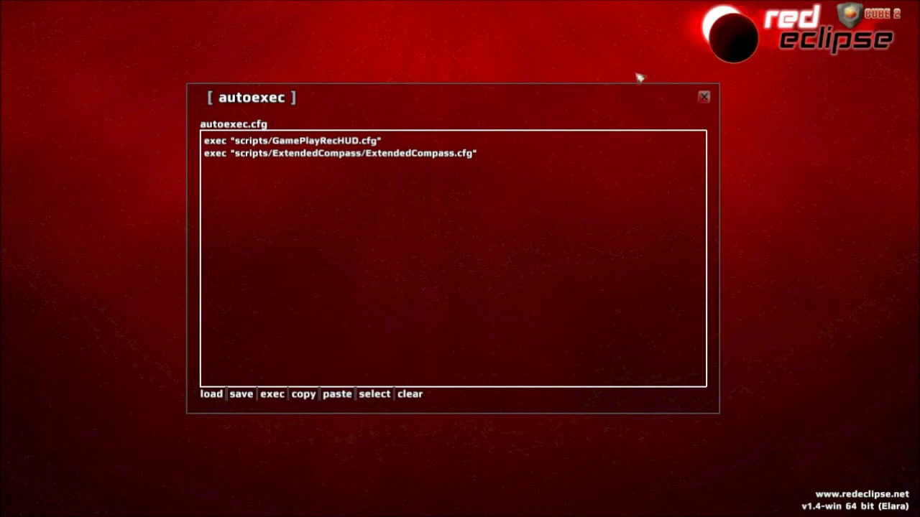
pyautogui.click(705, 96)
pyautogui.click(583, 267)
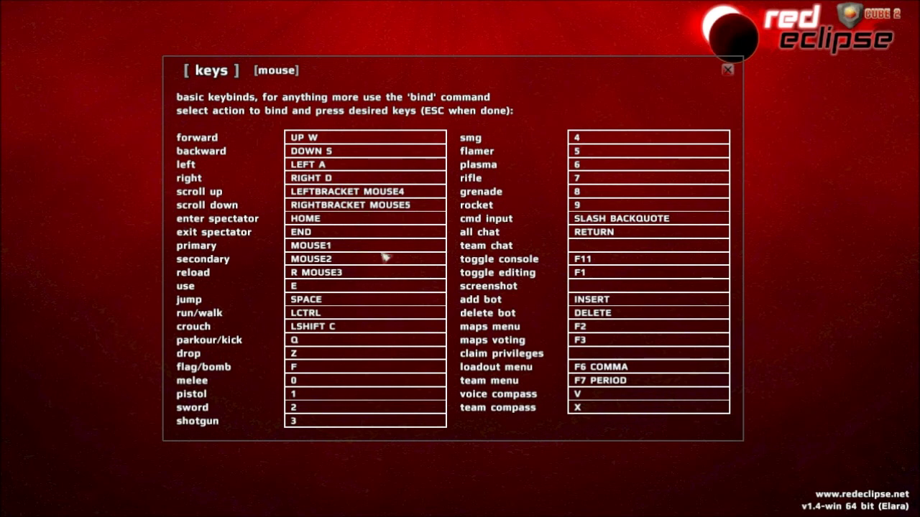
pyautogui.click(277, 71)
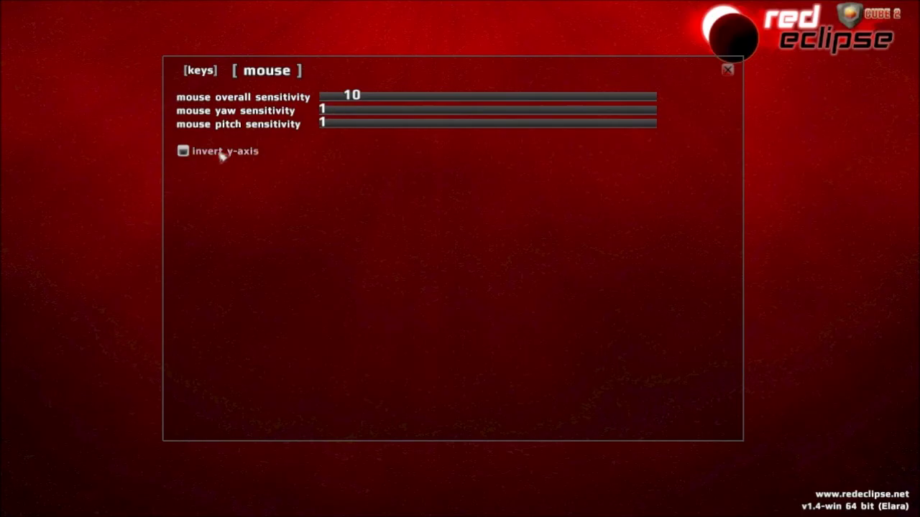
pyautogui.click(728, 70)
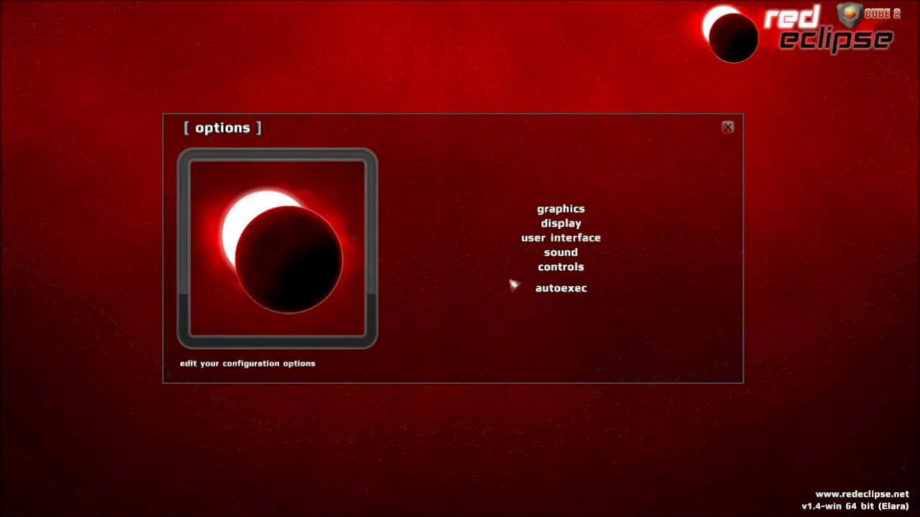
# Step: Review the sound settings, try adjusting the sound channels, and decline to apply the sound configuration changes
pyautogui.click(571, 254)
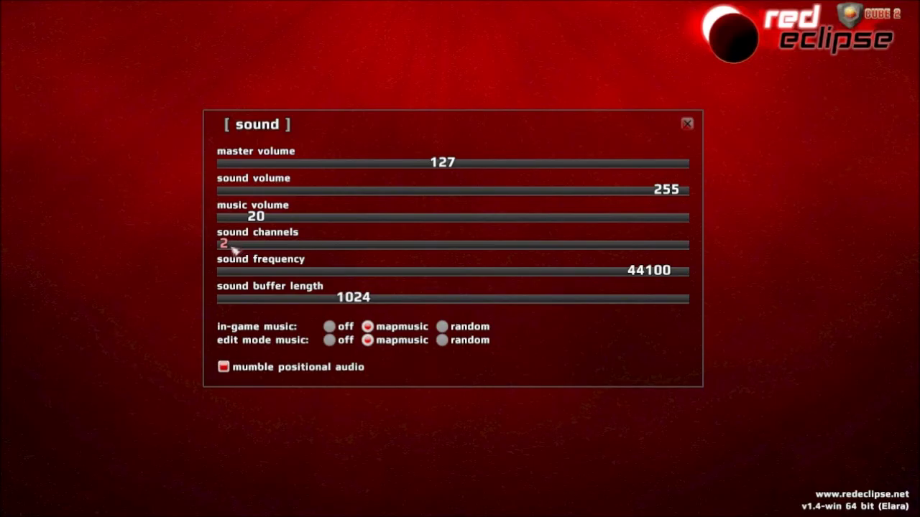
pyautogui.moveTo(227, 246)
pyautogui.mouseDown()
pyautogui.moveTo(249, 247)
pyautogui.moveTo(225, 255)
pyautogui.mouseUp()
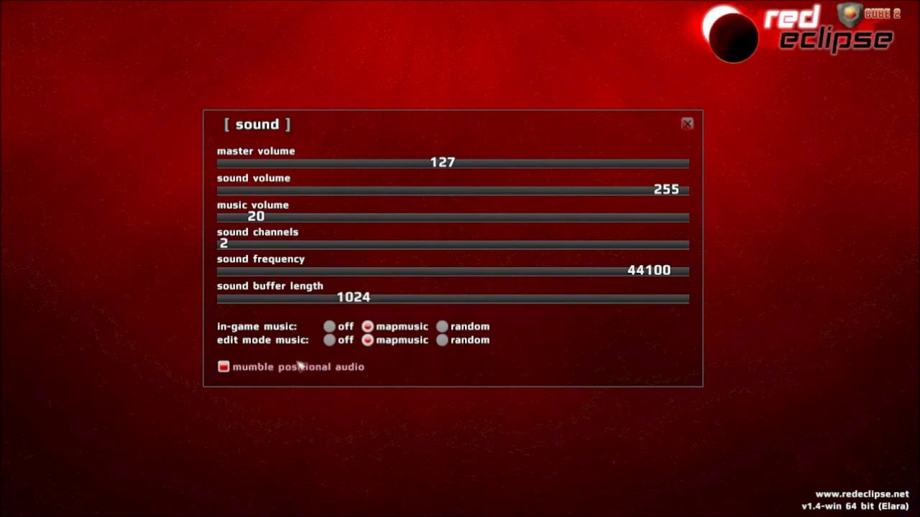
pyautogui.click(688, 125)
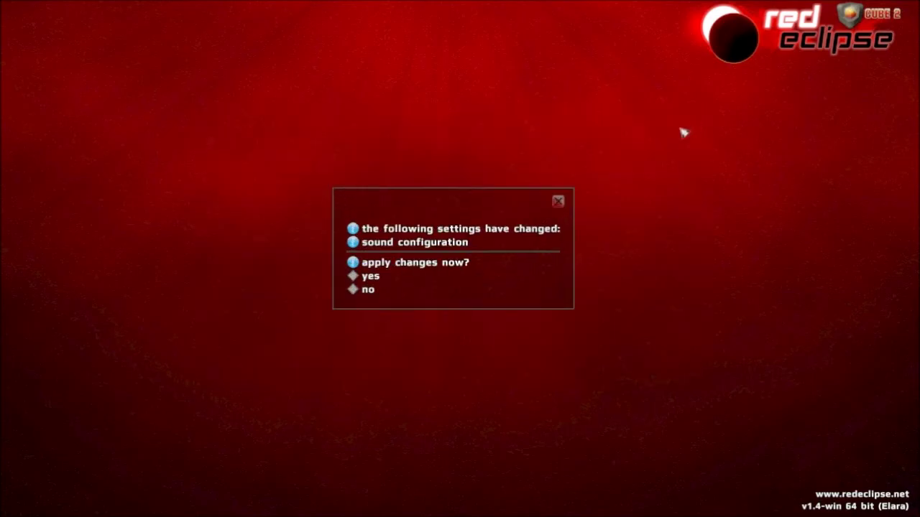
pyautogui.click(368, 290)
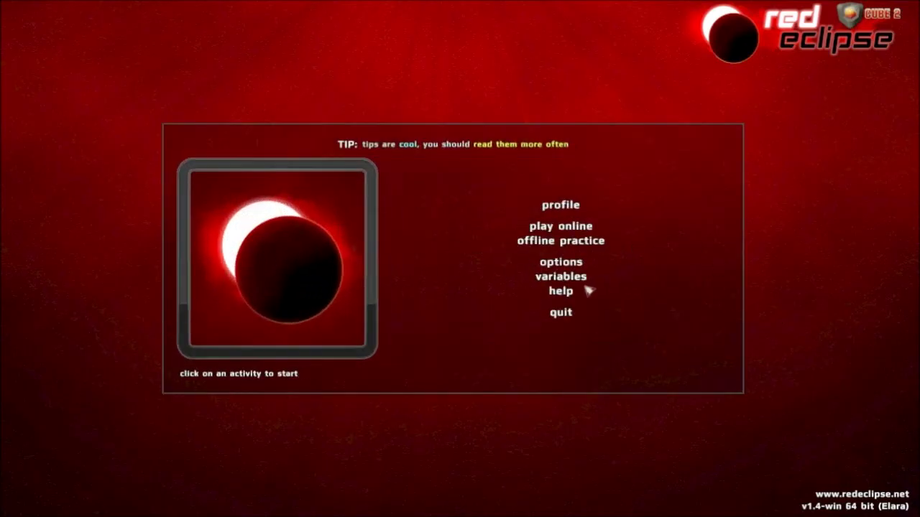
# Step: Examine the HUD options in the user interface settings and browse the main crosshair designs without choosing another
pyautogui.click(559, 263)
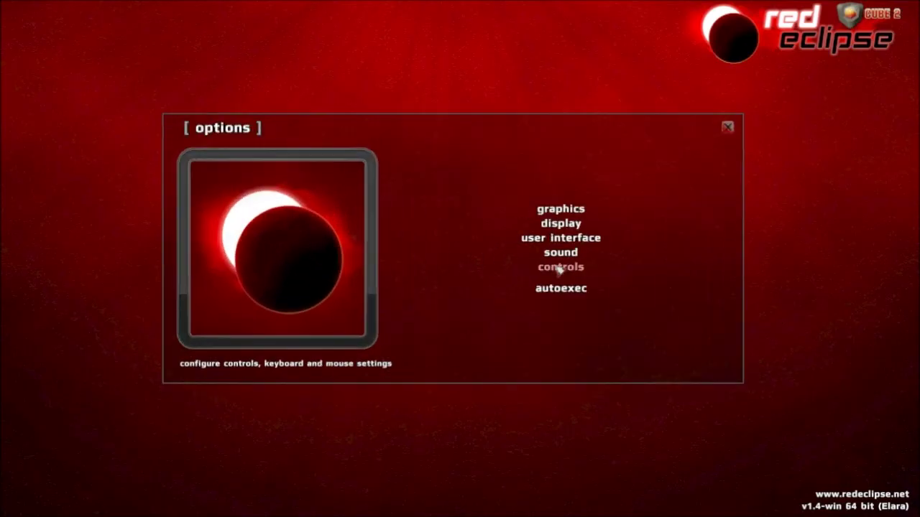
pyautogui.click(568, 246)
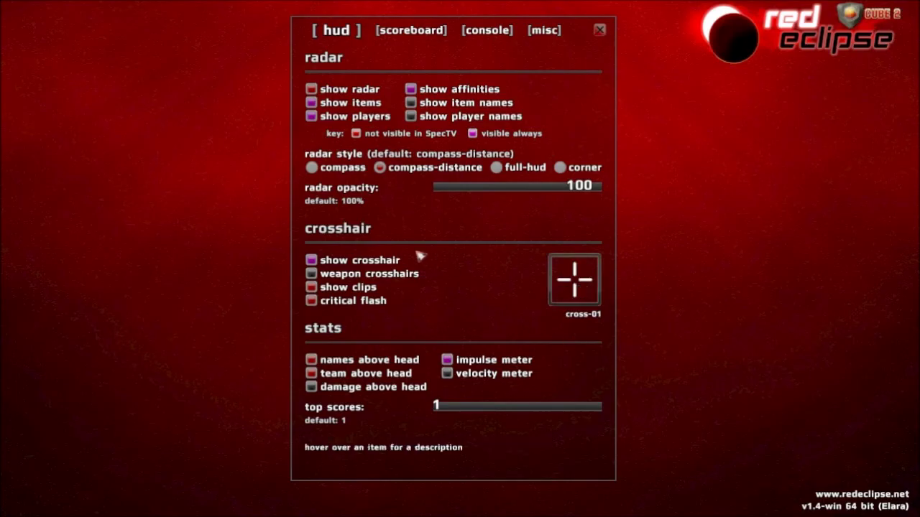
pyautogui.click(579, 289)
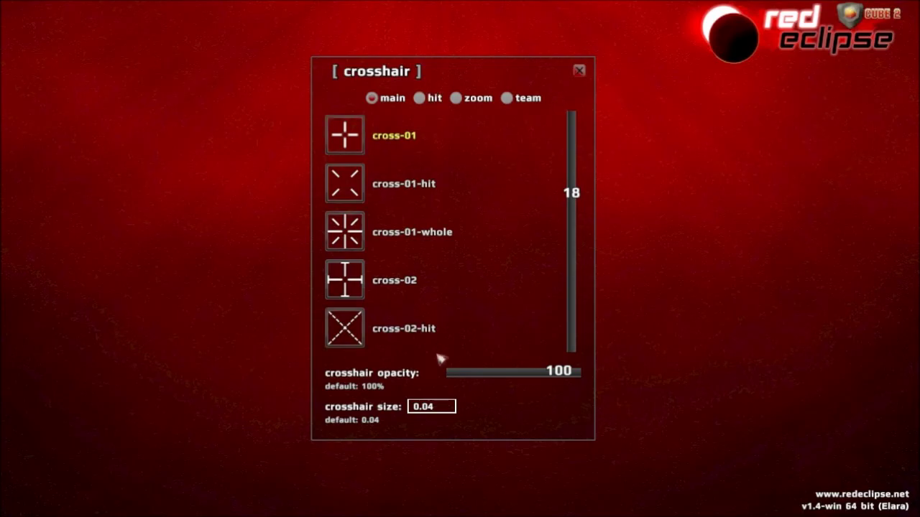
pyautogui.scroll(-2, 572, 201)
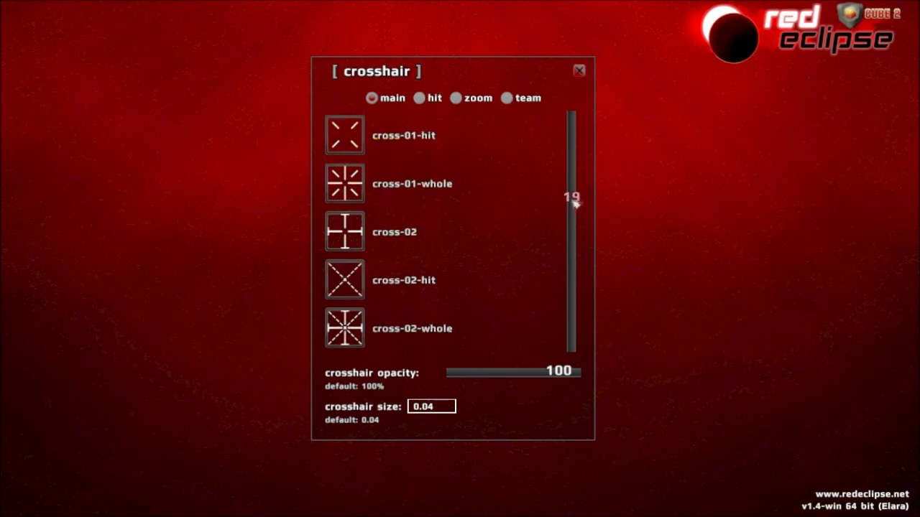
pyautogui.click(571, 319)
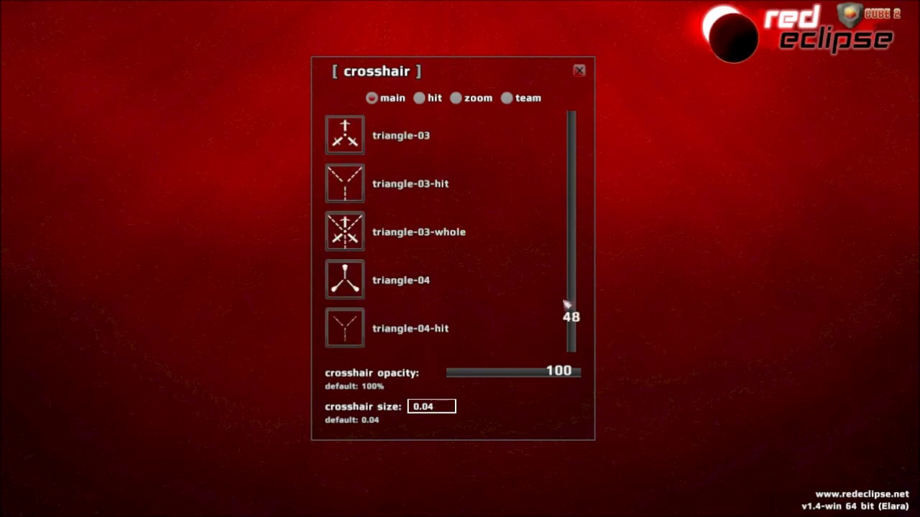
pyautogui.scroll(4, 569, 307)
pyautogui.scroll(-3, 565, 311)
pyautogui.scroll(-8, 567, 309)
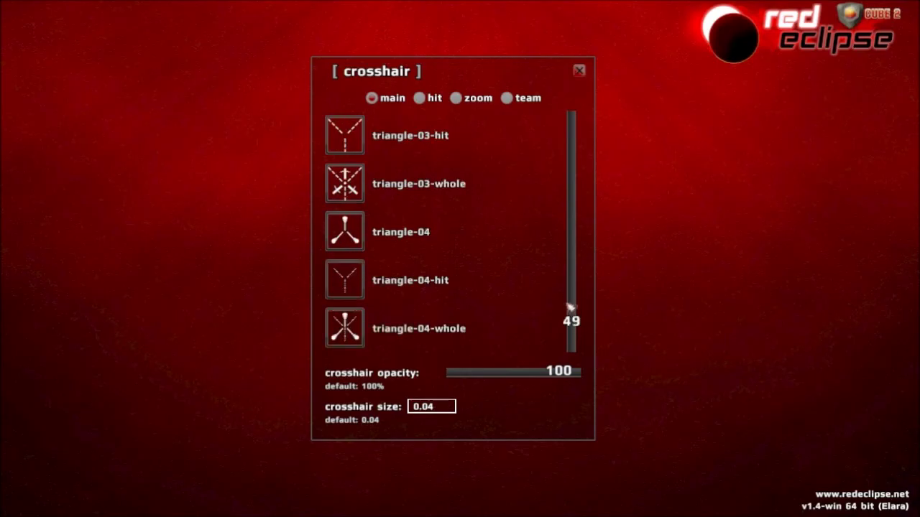
pyautogui.scroll(6, 569, 307)
pyautogui.scroll(18, 570, 306)
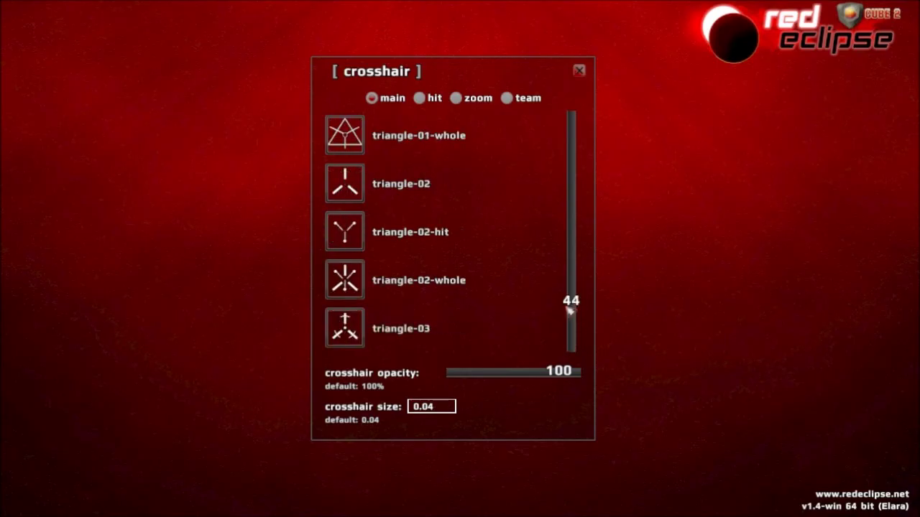
pyautogui.scroll(17, 571, 307)
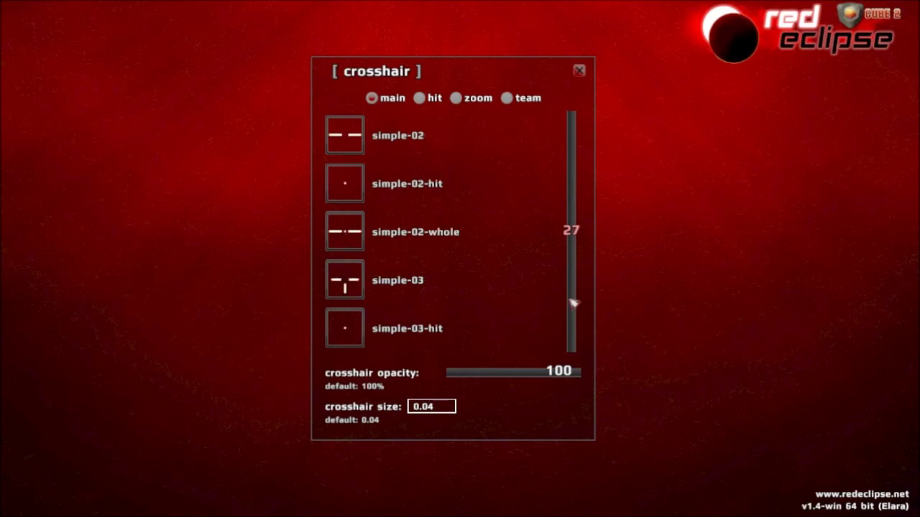
pyautogui.scroll(14, 579, 188)
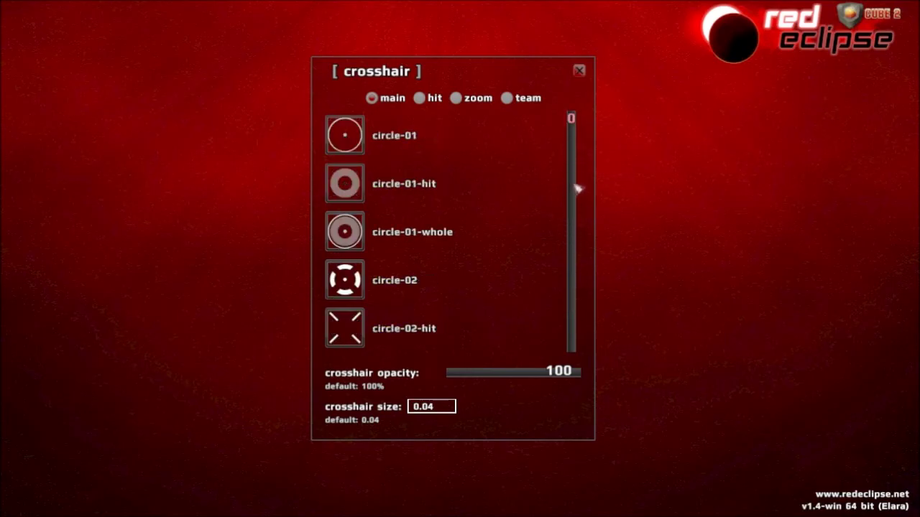
pyautogui.click(580, 69)
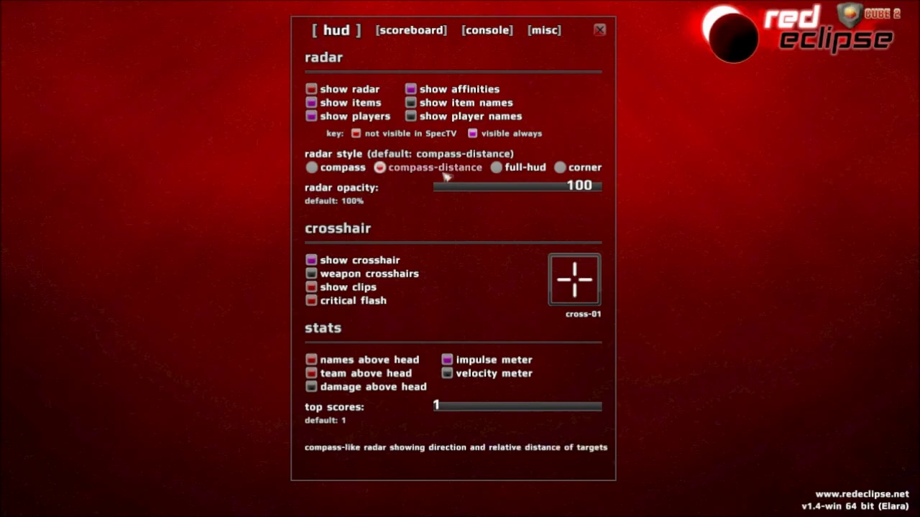
# Step: Review the scoreboard layout, console and miscellaneous interface settings, including the FPS display and notice messages
pyautogui.click(416, 37)
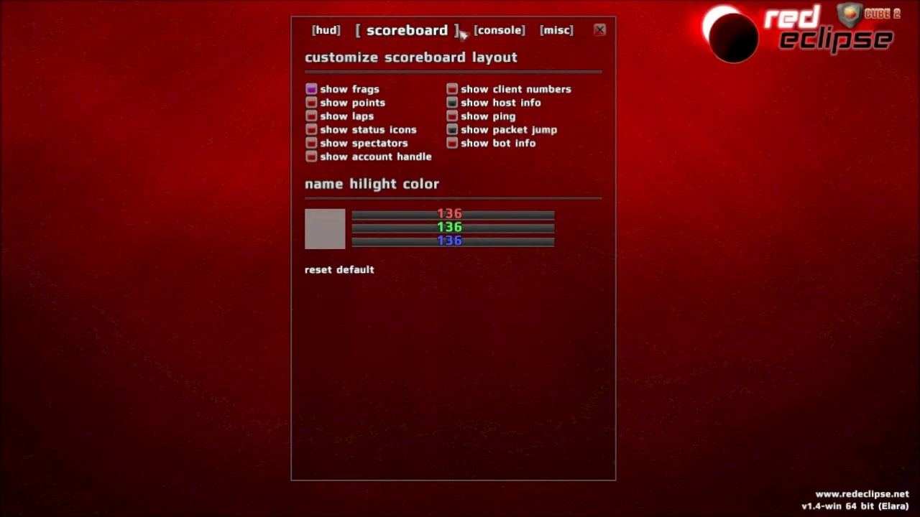
pyautogui.click(494, 33)
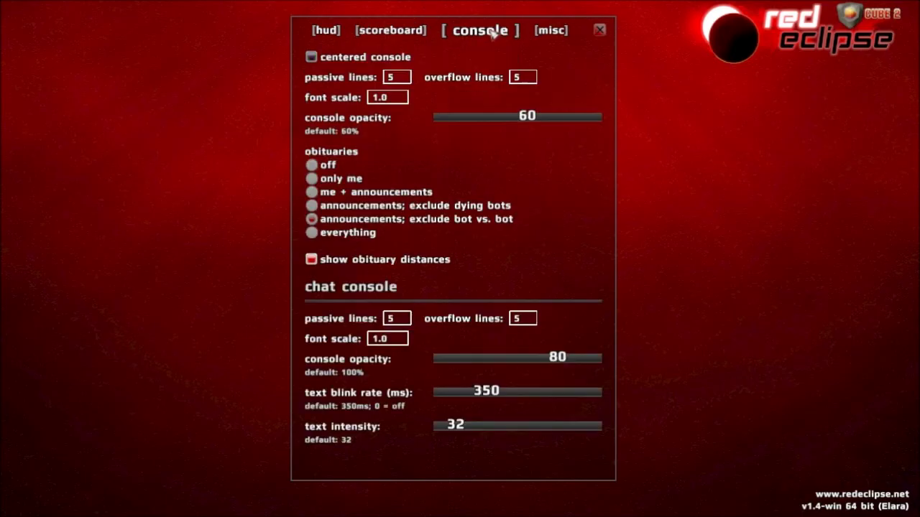
pyautogui.click(553, 31)
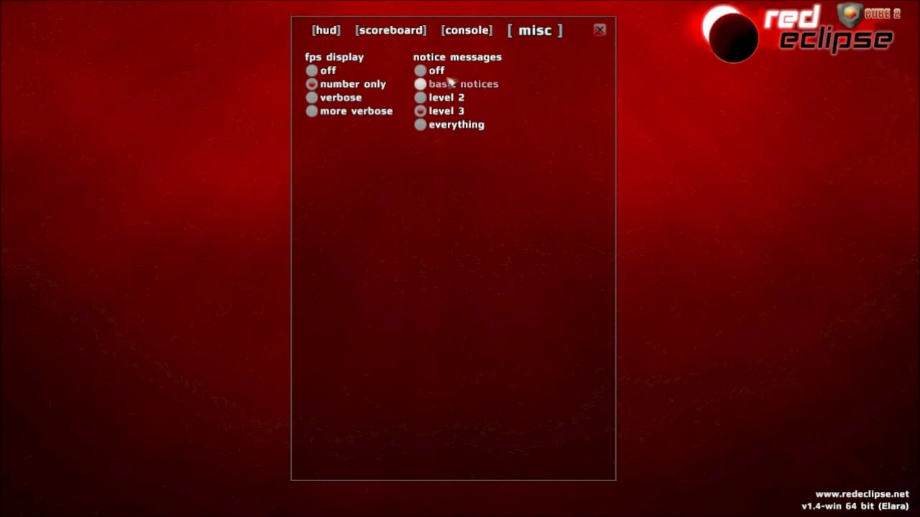
# Step: Close the user interface and options menus and join an online game on the play.redeclipse.net server
pyautogui.click(599, 30)
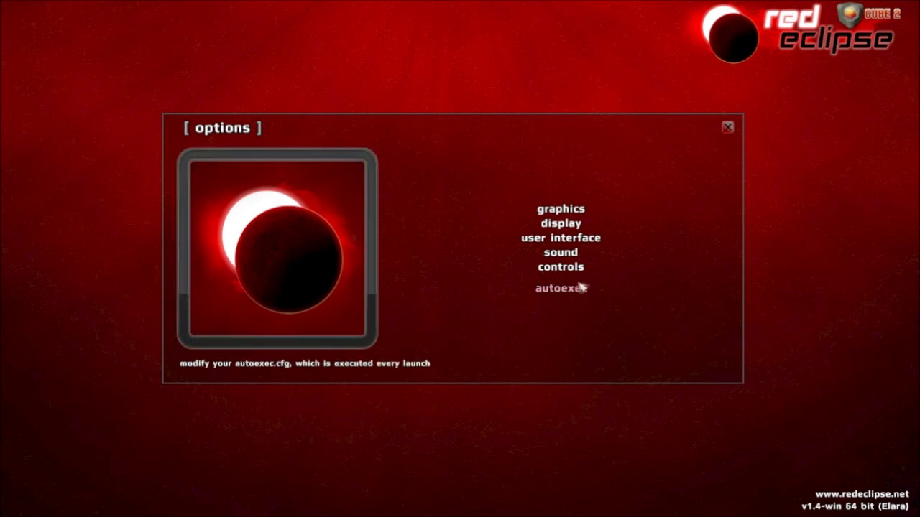
pyautogui.click(729, 130)
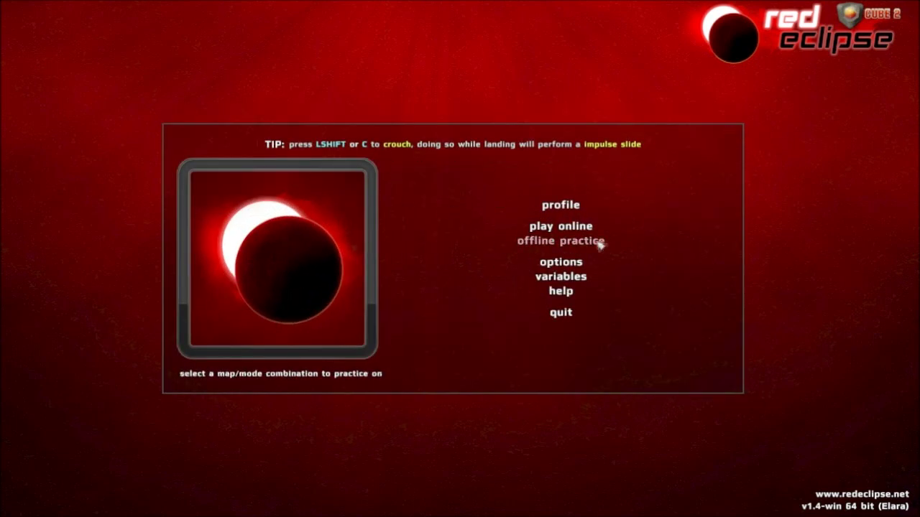
pyautogui.click(558, 235)
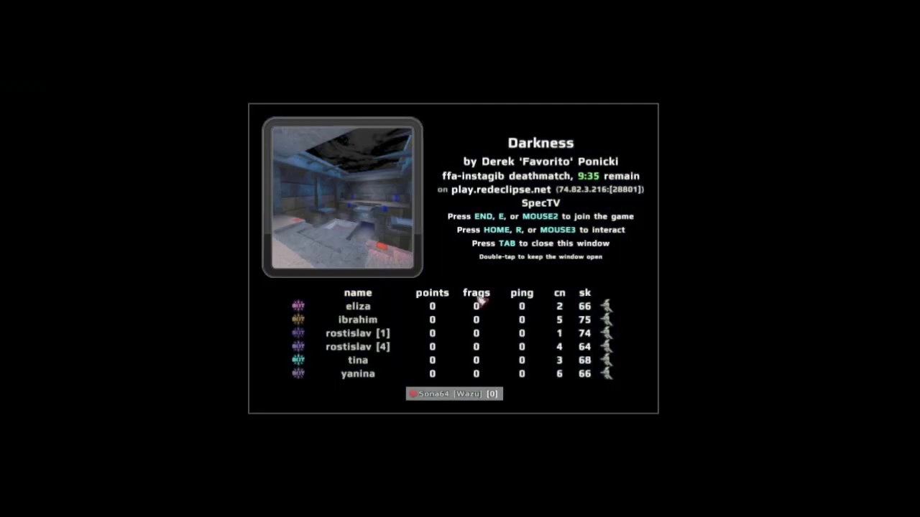
# Step: Submit a map vote for deathmatch with the instagib and survivor mutators on battlefield
pyautogui.press('F3')
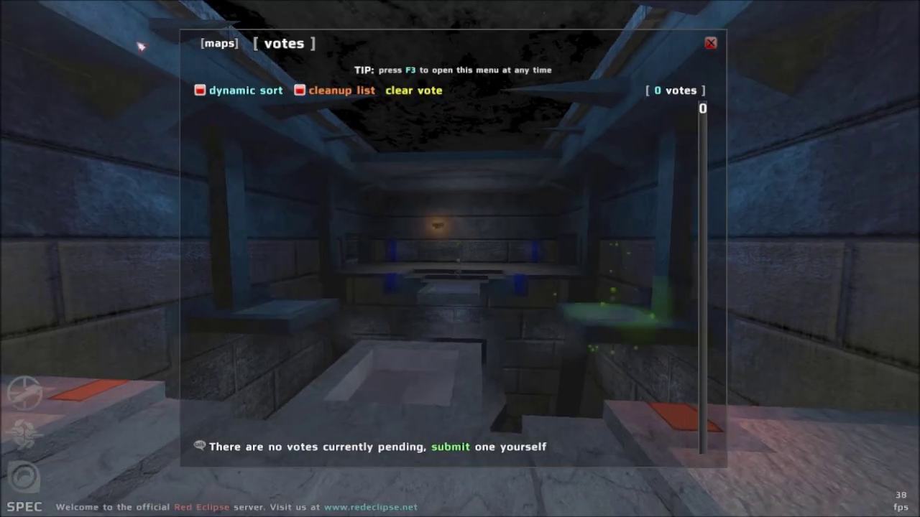
pyautogui.click(220, 44)
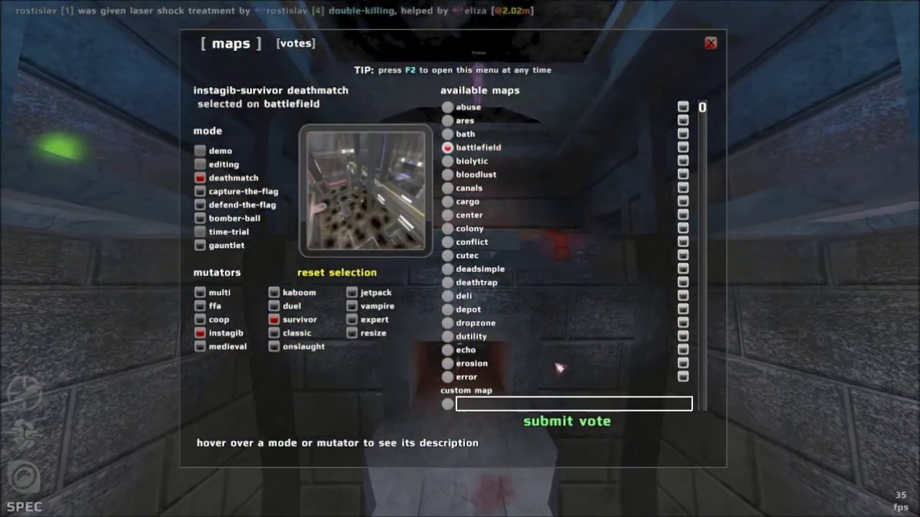
pyautogui.click(568, 421)
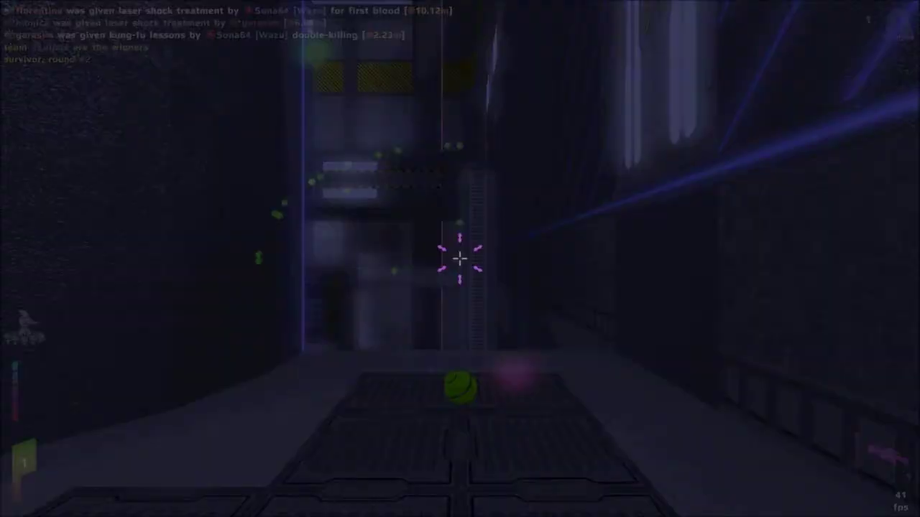
# Step: Play the survivor match on battlefield, advancing along the walkway and fighting enemy bots at close range and through the rifle scope
pyautogui.press('w')
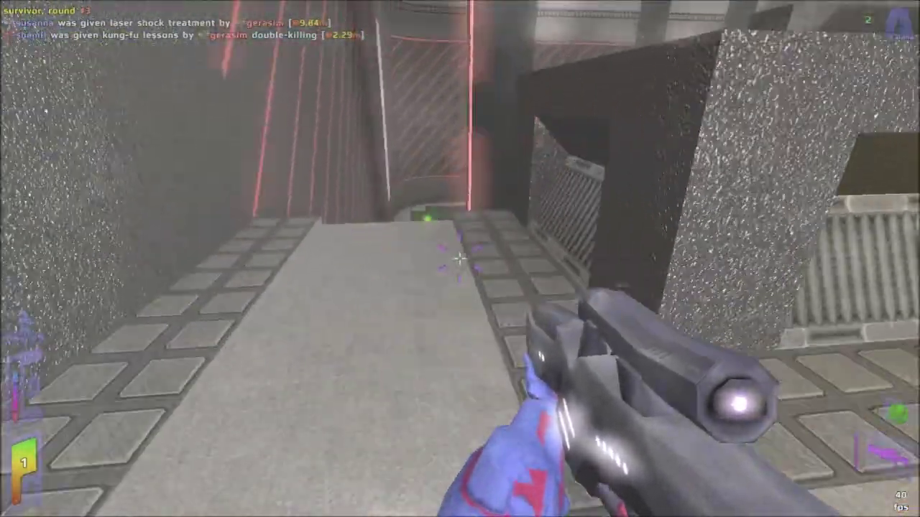
pyautogui.press('Tab')
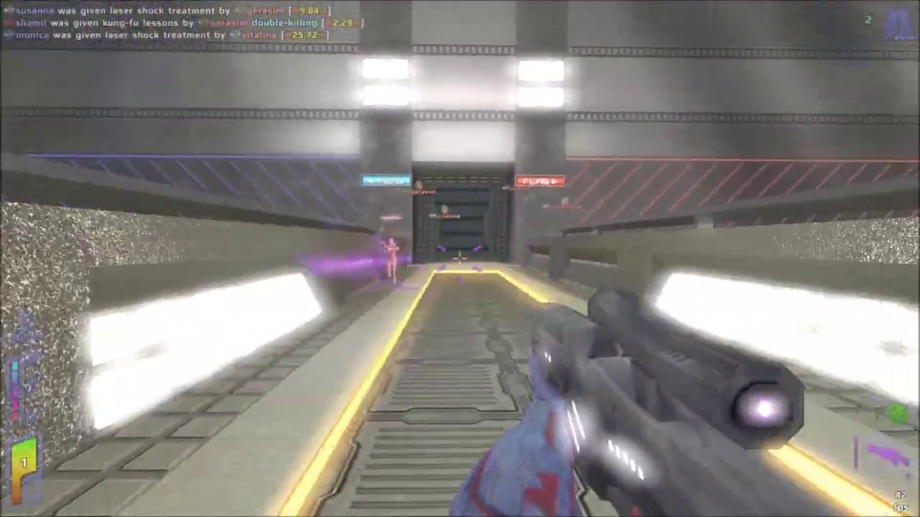
pyautogui.click(460, 259)
pyautogui.click(460, 259)
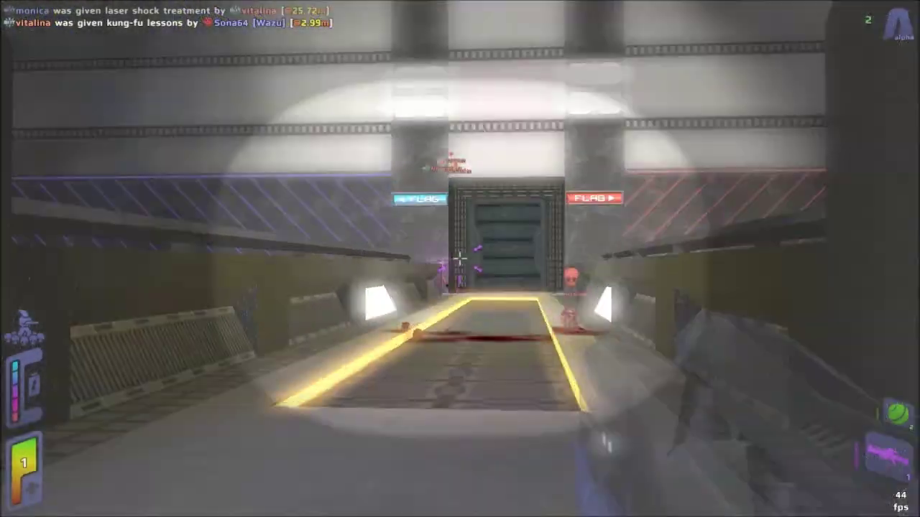
pyautogui.rightClick(460, 259)
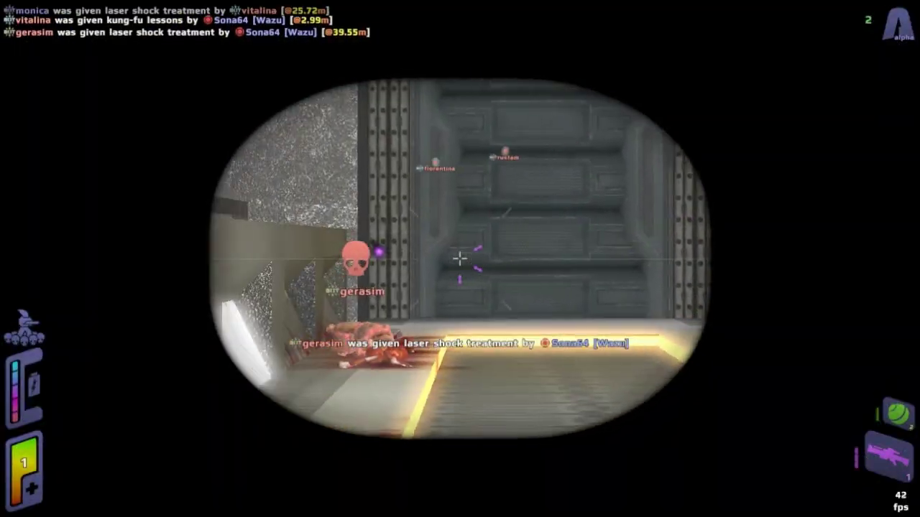
pyautogui.rightClick(460, 258)
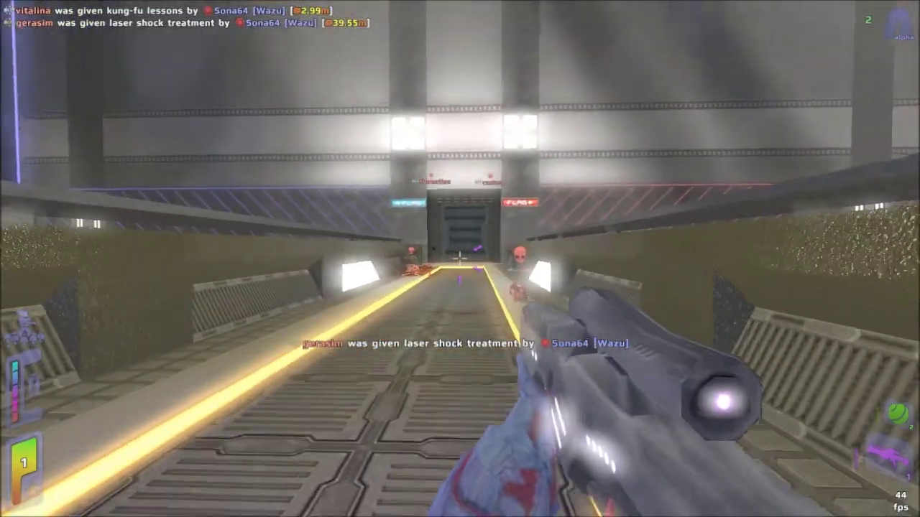
pyautogui.rightClick(460, 258)
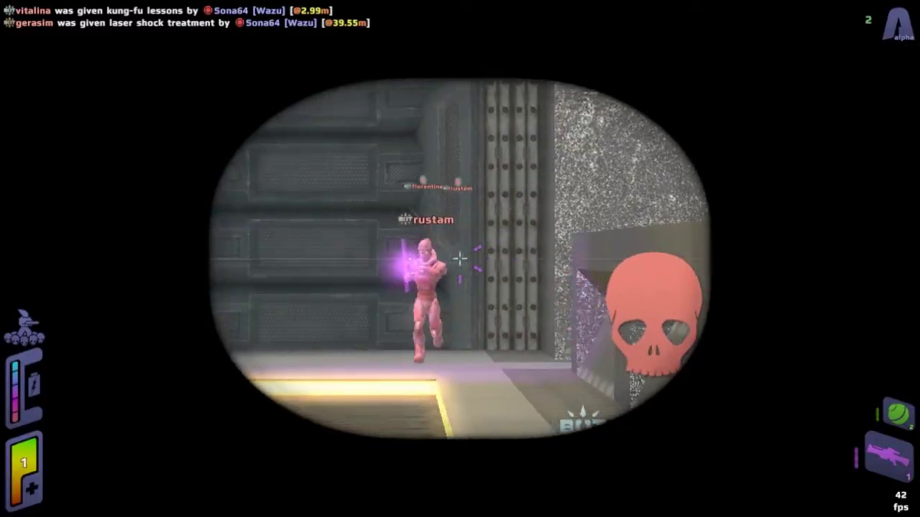
pyautogui.rightClick(460, 259)
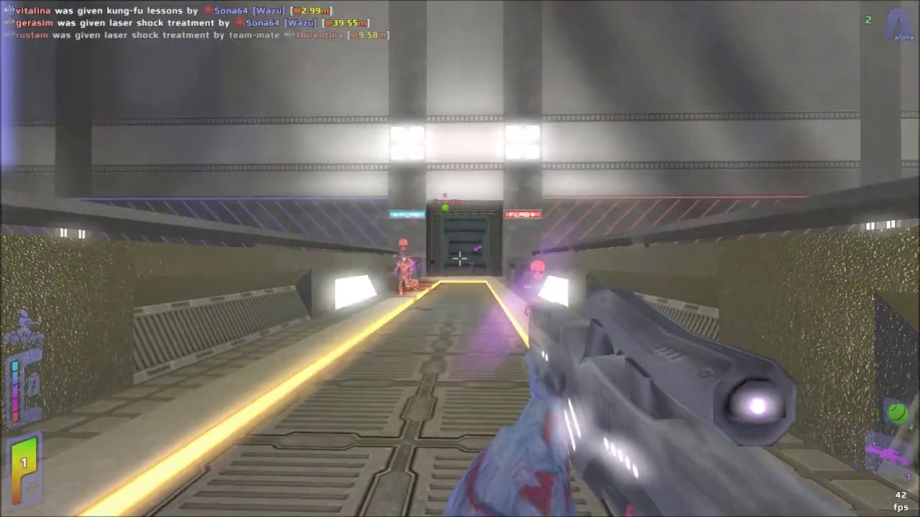
pyautogui.rightClick(460, 258)
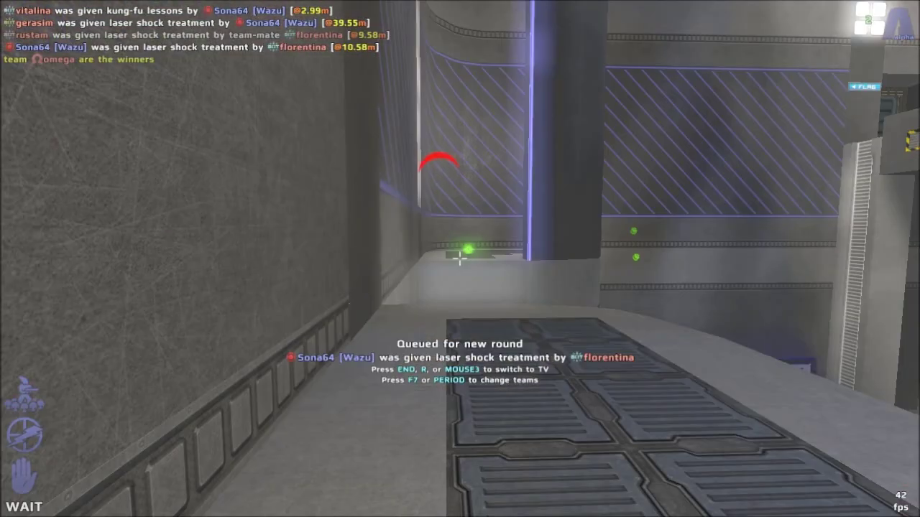